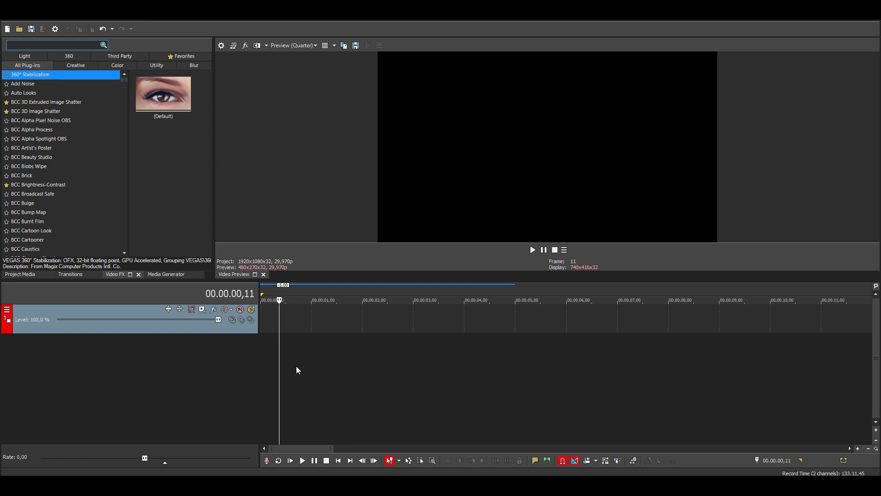
# Insert a five-second empty event and move it to the very start of the video track.
pyautogui.rightClick(287, 320)
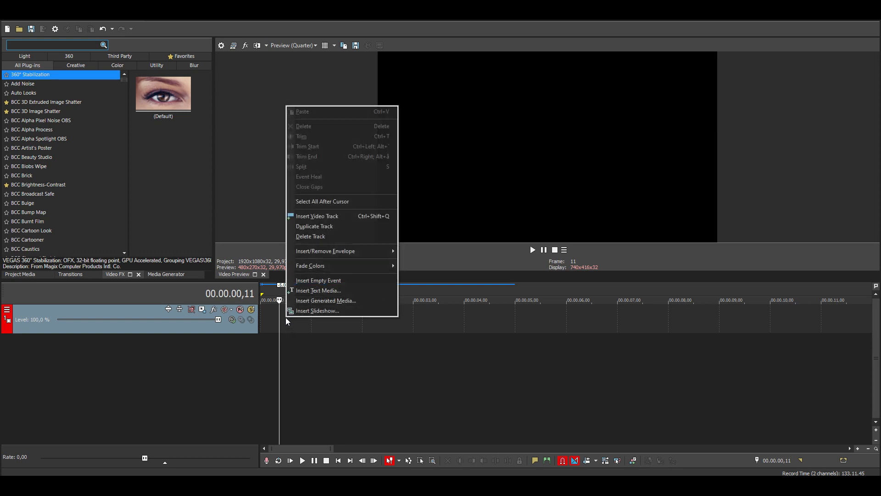
pyautogui.click(352, 279)
pyautogui.moveTo(335, 309); pyautogui.dragTo(309, 322)
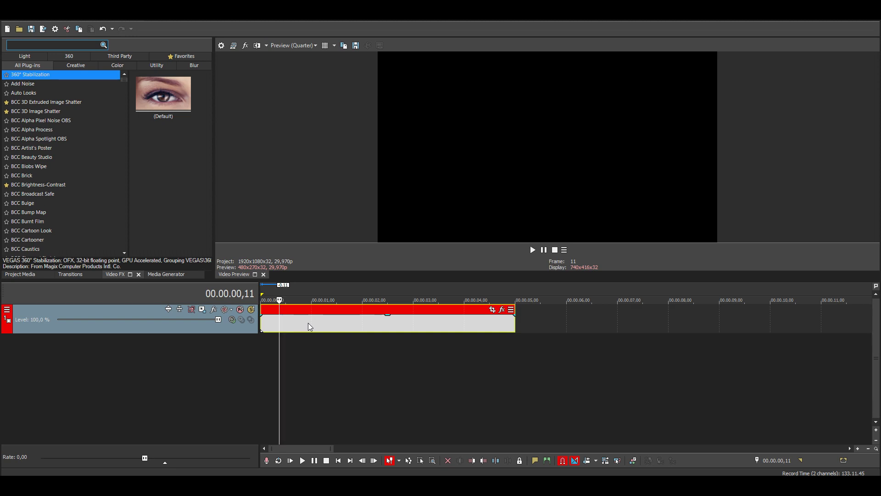
# Find BCC Particle Emitter 3D by searching 'parti' and apply its Default preset to the empty event.
pyautogui.click(52, 48)
pyautogui.write('parti')
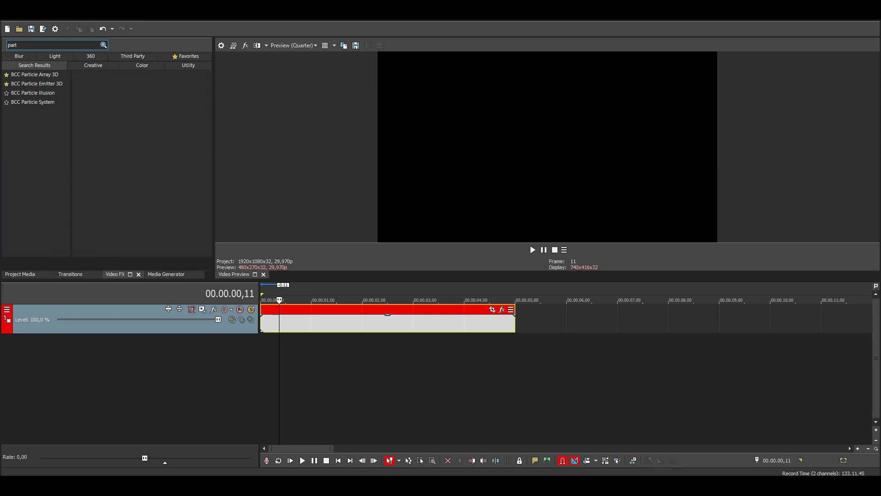
pyautogui.click(19, 83)
pyautogui.click(88, 106)
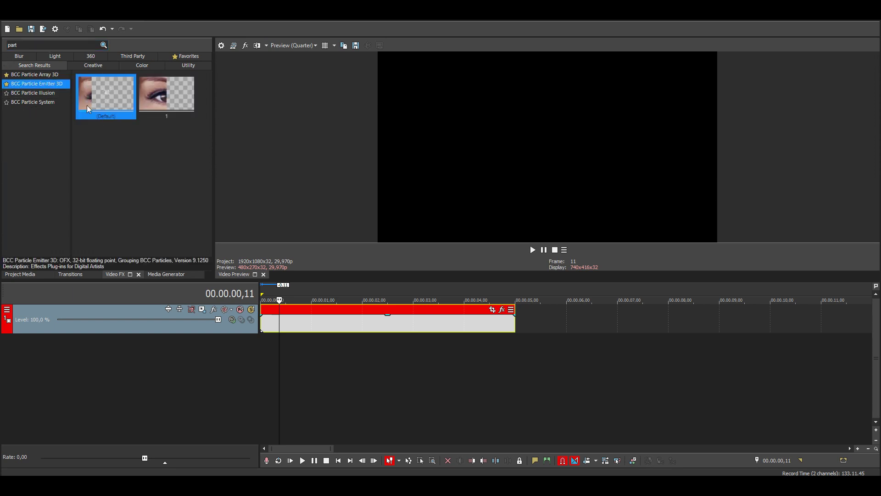
pyautogui.moveTo(87, 105); pyautogui.dragTo(310, 320)
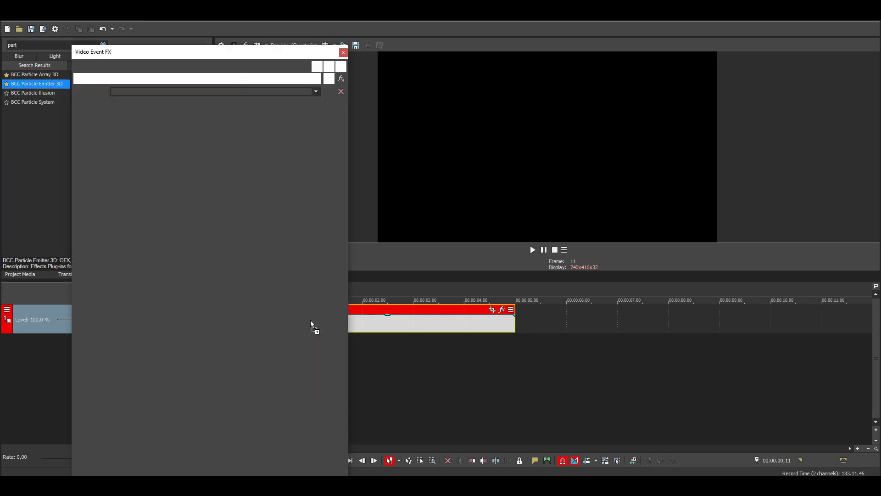
pyautogui.moveTo(262, 53); pyautogui.dragTo(230, 31)
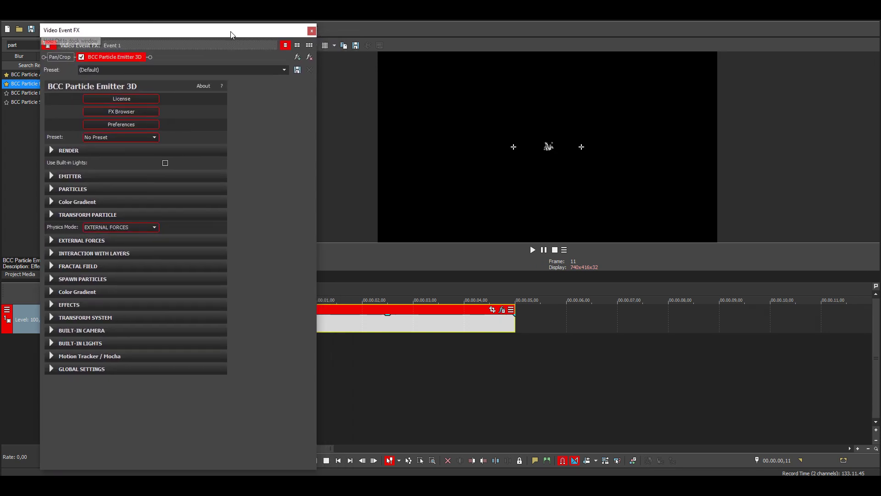
# Expand the EMITTER settings and preview the default particles from the timeline start.
pyautogui.click(52, 176)
pyautogui.moveTo(186, 34); pyautogui.dragTo(122, 27)
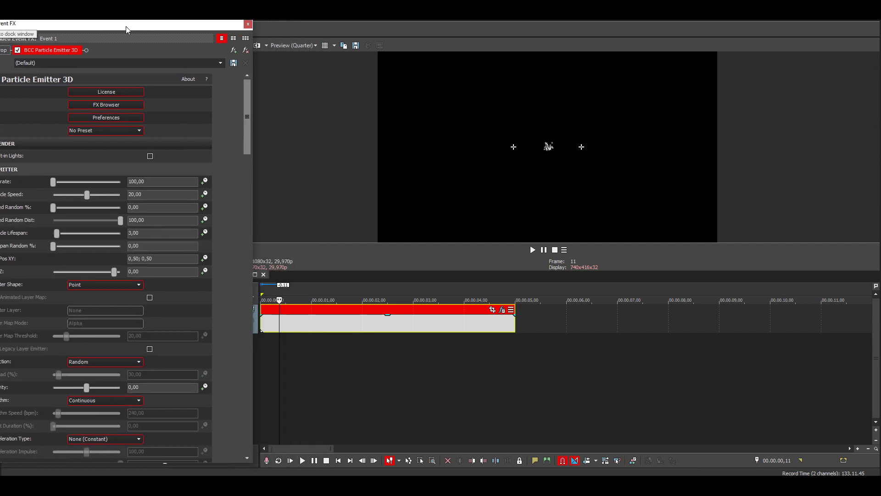
pyautogui.moveTo(278, 292); pyautogui.dragTo(268, 292)
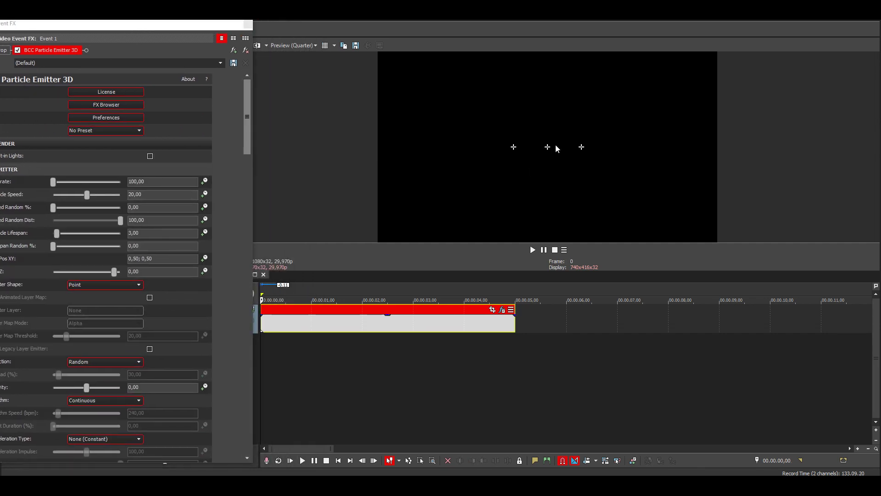
pyautogui.press('space')
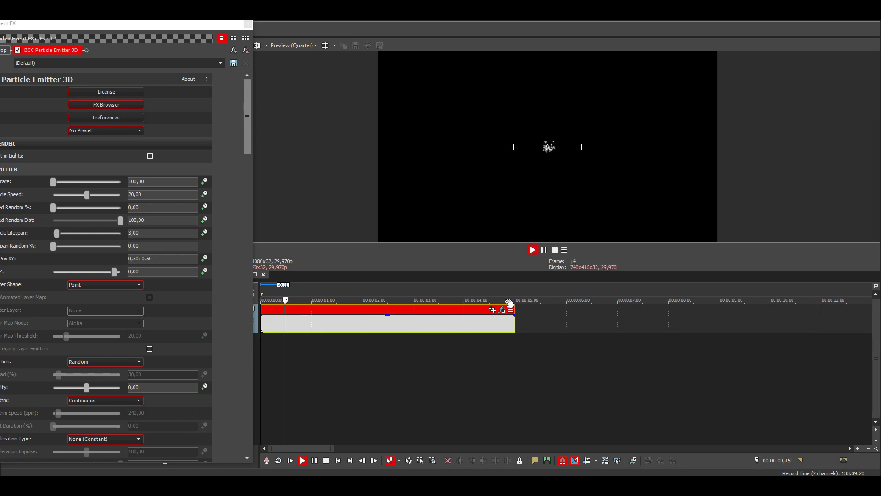
pyautogui.press('space')
# Set Pre-Run (secs) to 200 and preview the full particle cloud.
pyautogui.moveTo(165, 48); pyautogui.dragTo(203, 32)
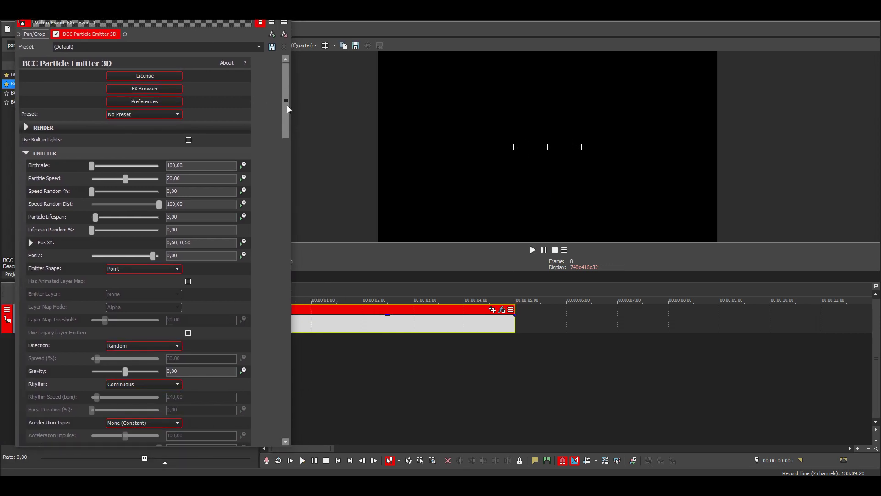
pyautogui.moveTo(287, 106); pyautogui.dragTo(270, 315)
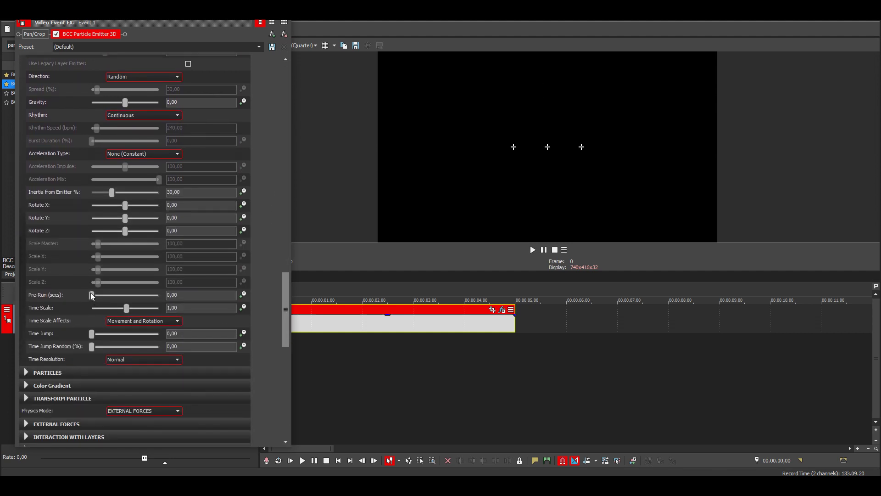
pyautogui.moveTo(92, 295); pyautogui.dragTo(209, 299)
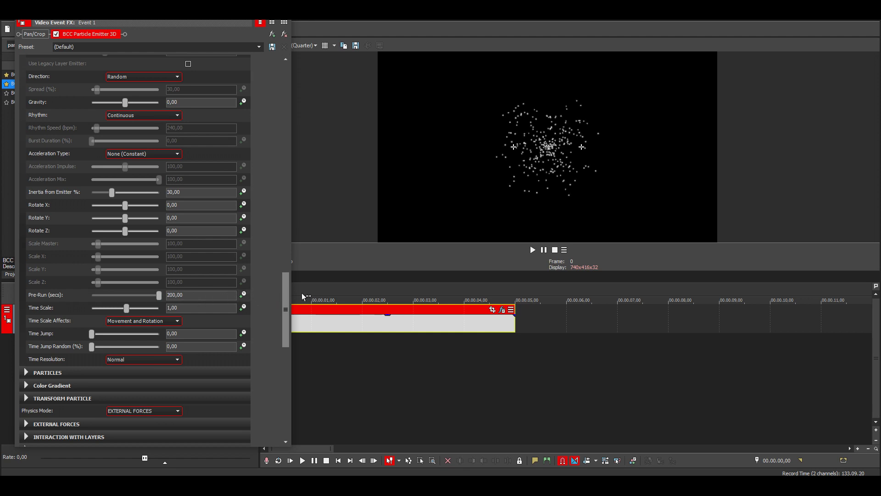
pyautogui.press('space')
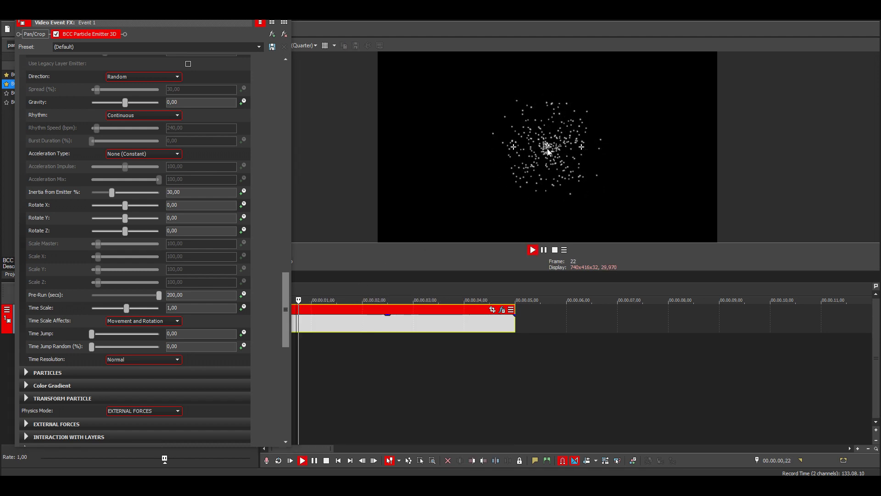
pyautogui.press('space')
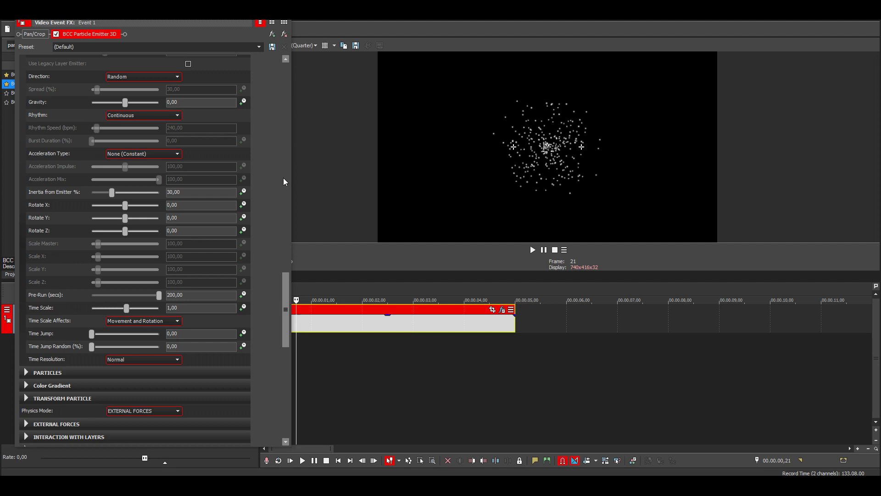
pyautogui.scroll(1, 283, 178)
# Change the Emitter Shape to Box and preview the result.
pyautogui.scroll(11, 284, 182)
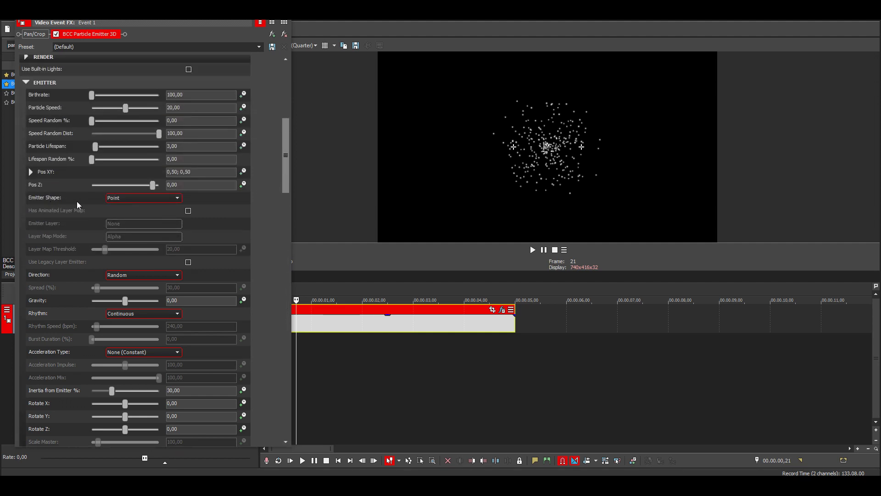
pyautogui.click(127, 198)
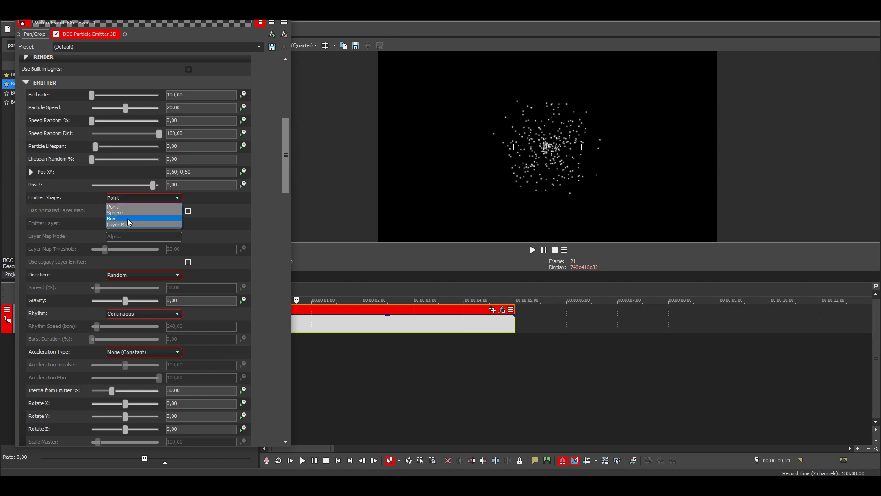
pyautogui.click(128, 219)
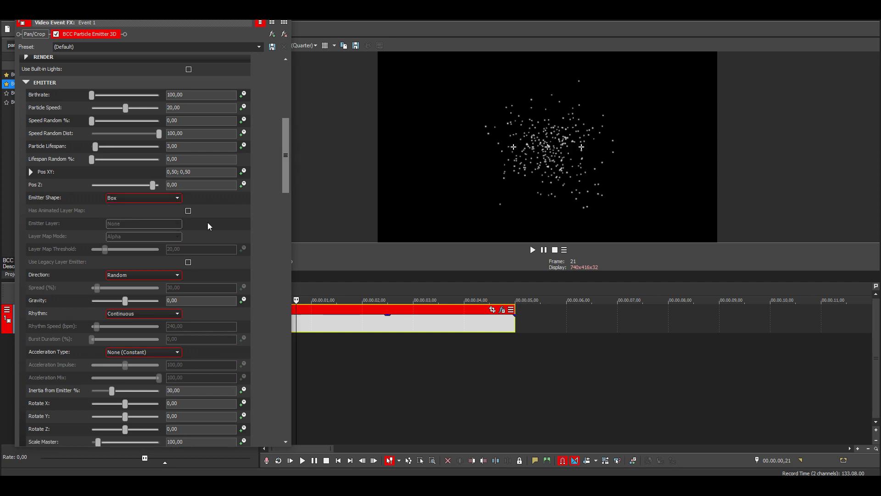
pyautogui.click(314, 287)
pyautogui.press('space')
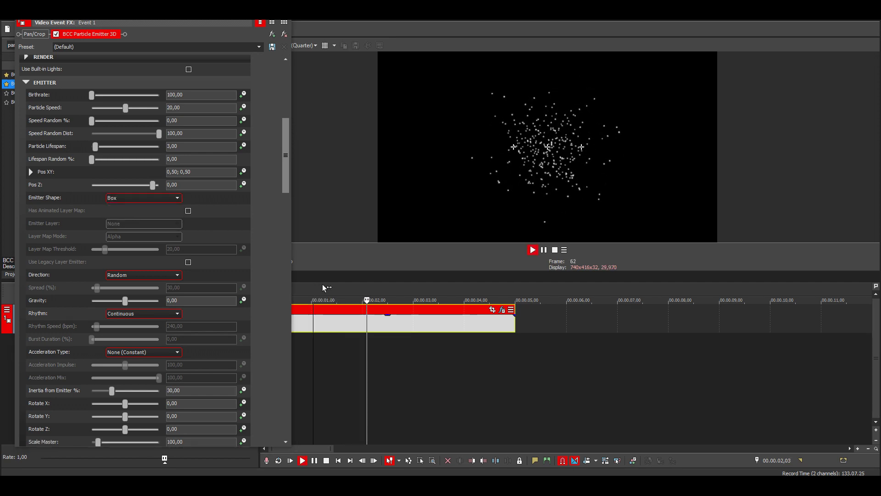
pyautogui.press('space')
# Drag the Scale Master slider higher to enlarge the particles.
pyautogui.scroll(-5, 265, 221)
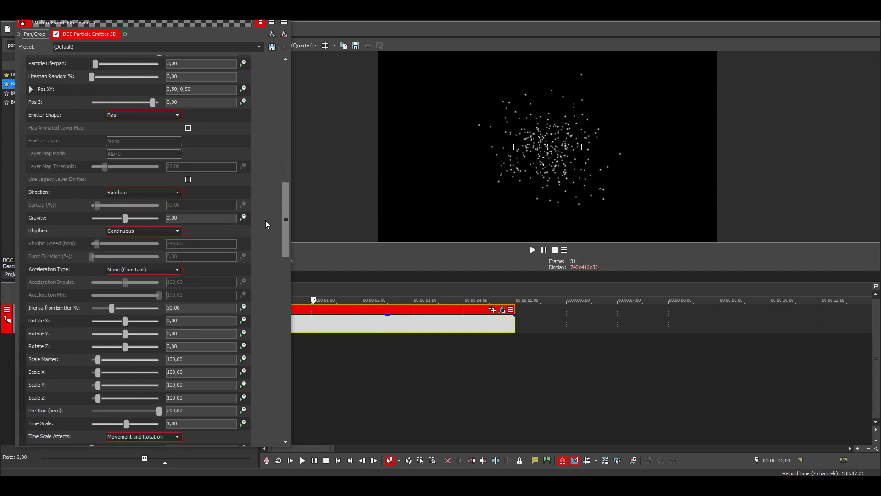
pyautogui.scroll(-3, 266, 219)
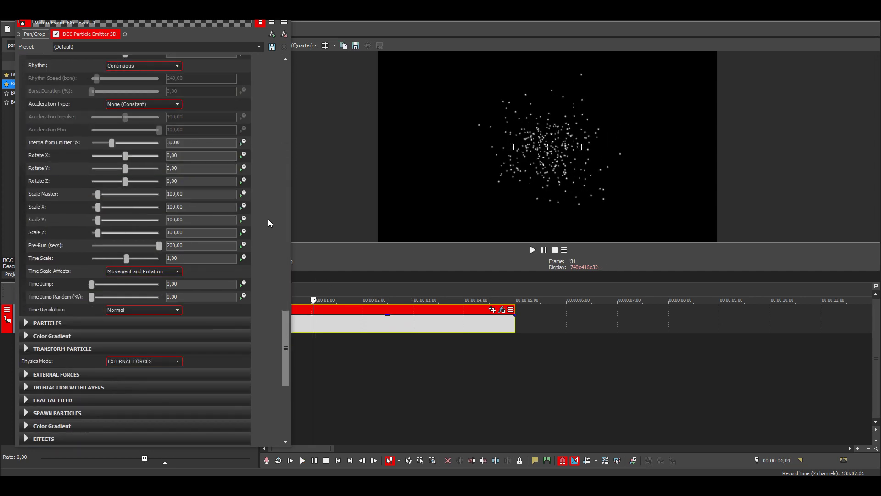
pyautogui.scroll(1, 267, 220)
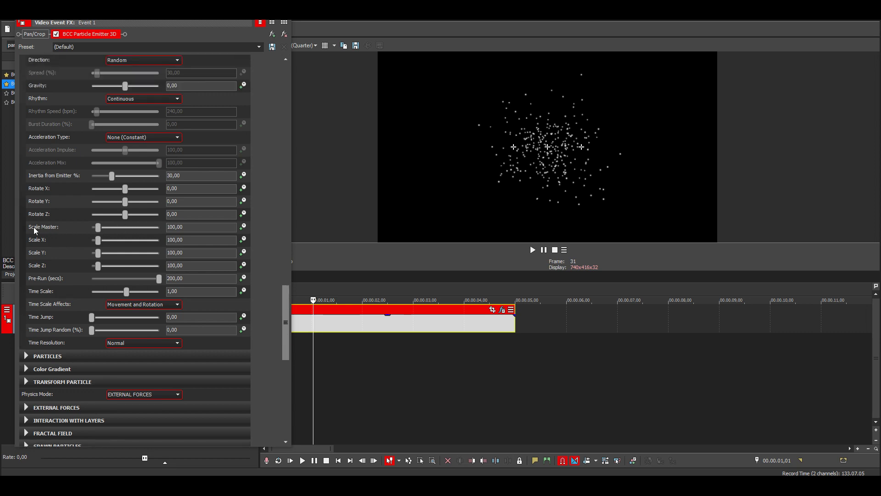
pyautogui.moveTo(97, 227); pyautogui.dragTo(177, 228)
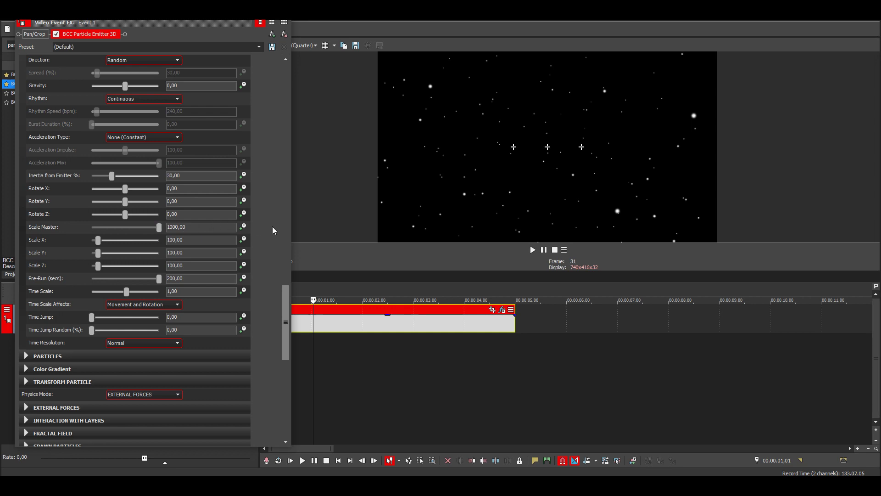
# Preview the Scale Master 1000 starfield from near the start of the timeline.
pyautogui.click(305, 292)
pyautogui.press('space')
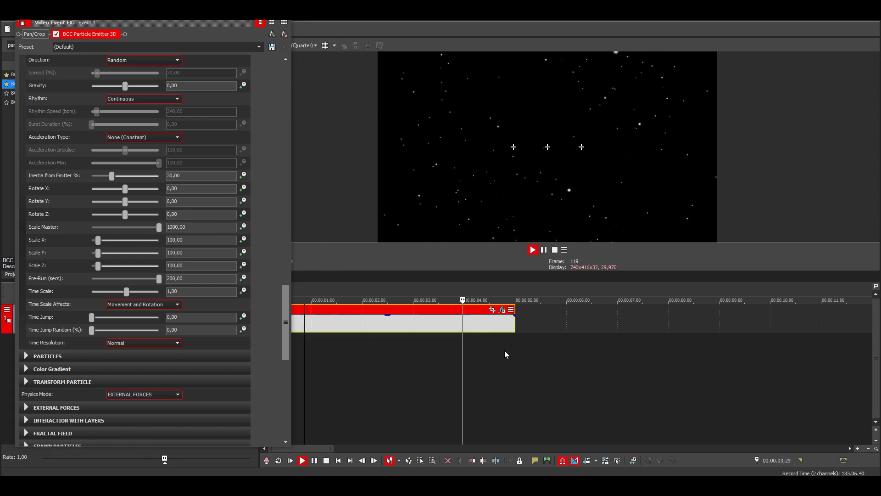
pyautogui.press('space')
pyautogui.press('space')
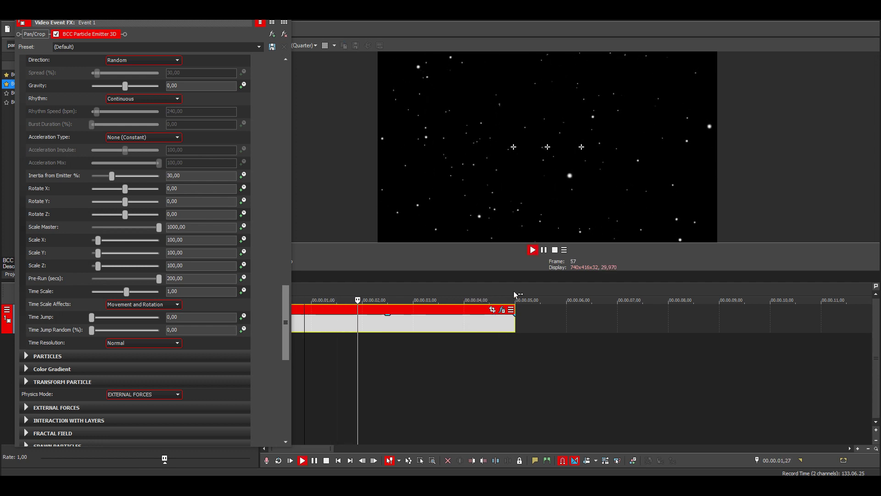
pyautogui.press('space')
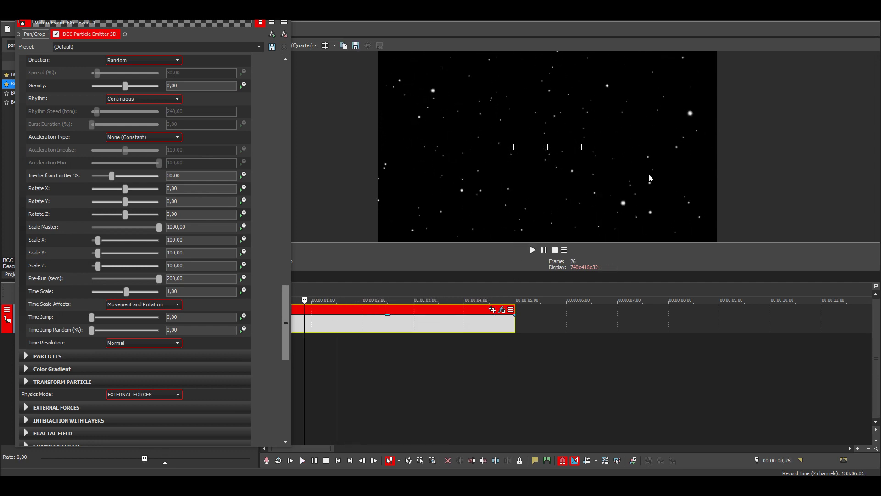
pyautogui.press('space')
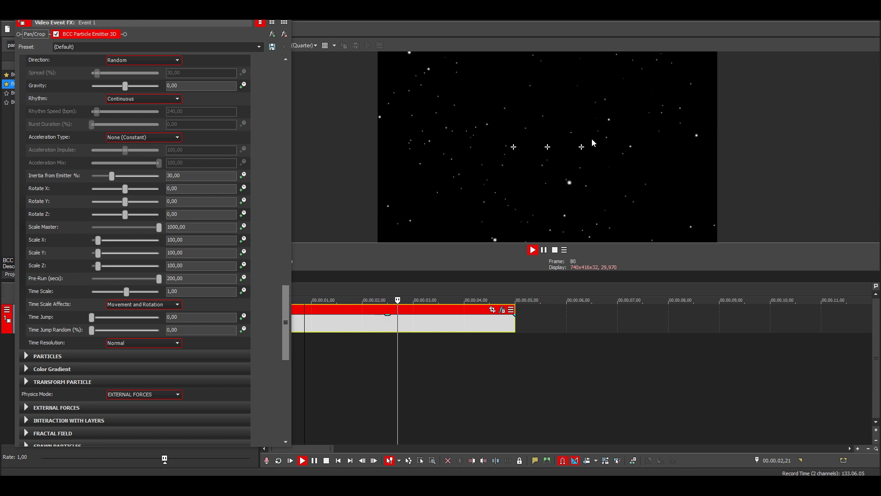
pyautogui.press('space')
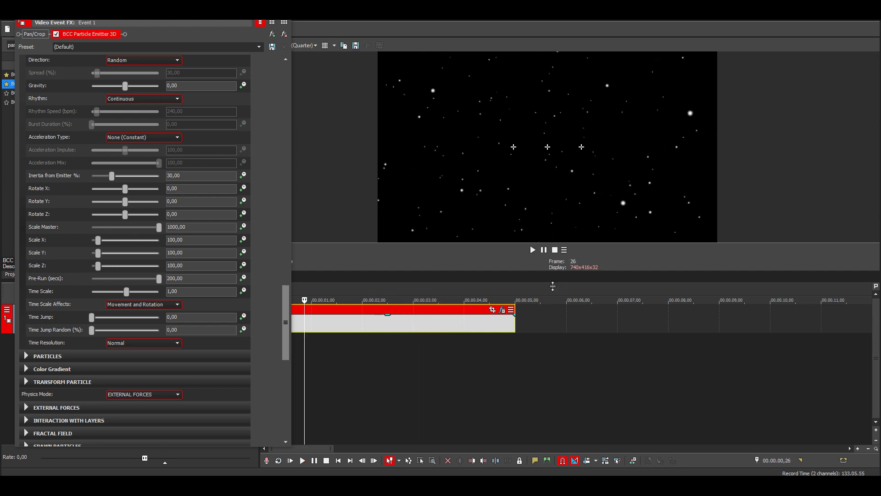
pyautogui.scroll(-1, 271, 280)
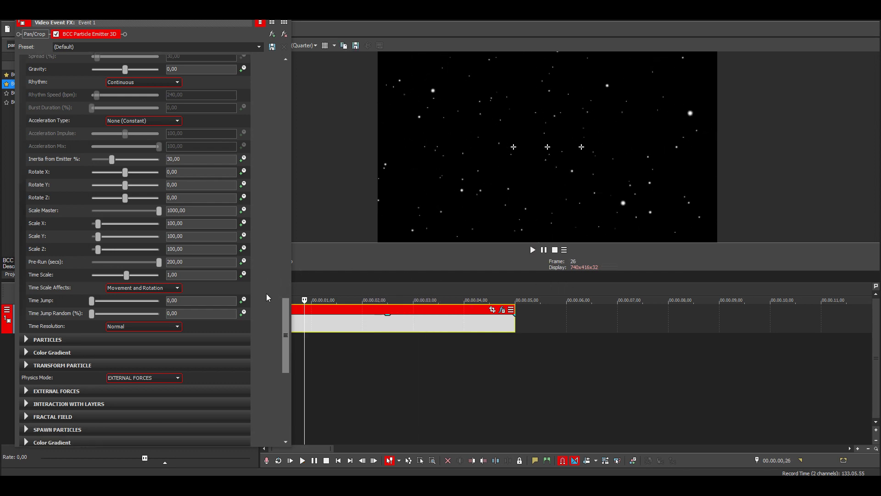
# Set PARTICLES Size Evolution to 3 Point Curve with Start Life 0 and Mid Life 100, then preview.
pyautogui.click(27, 339)
pyautogui.scroll(-13, 268, 341)
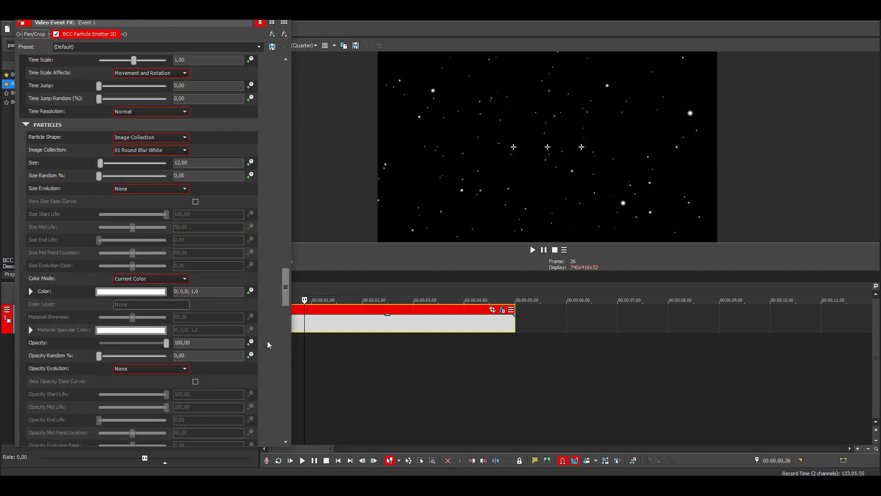
pyautogui.scroll(3, 268, 341)
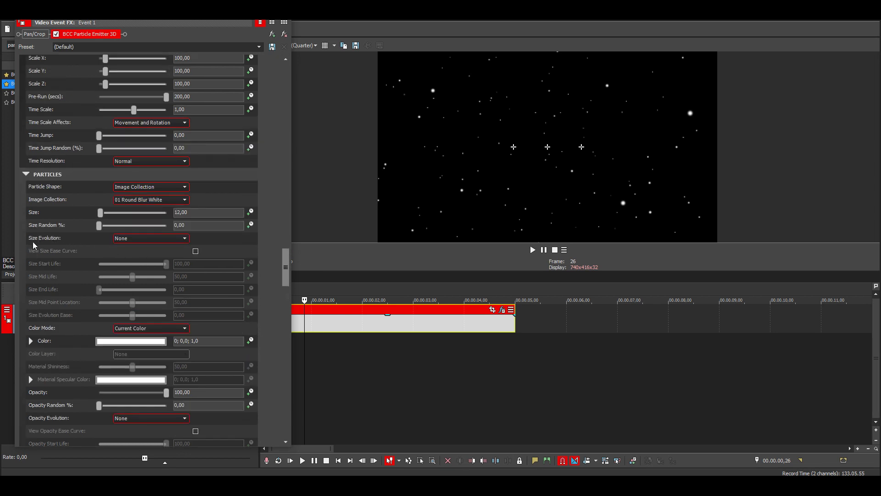
pyautogui.click(135, 239)
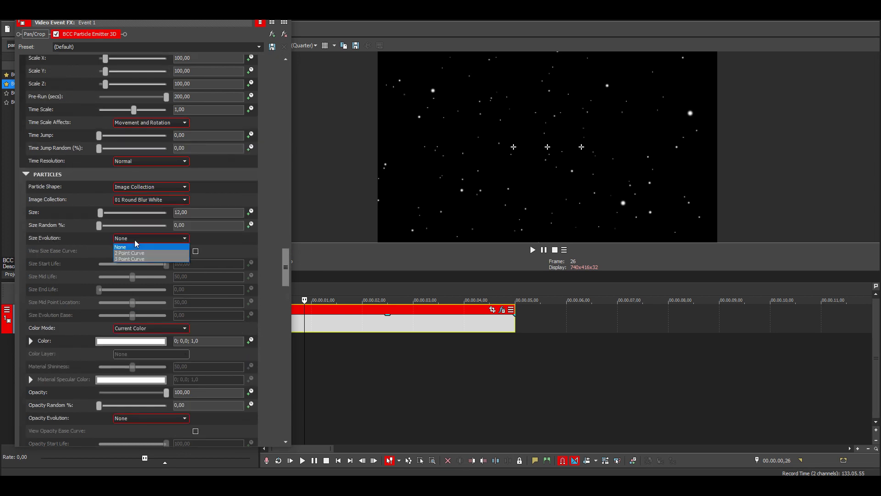
pyautogui.click(157, 259)
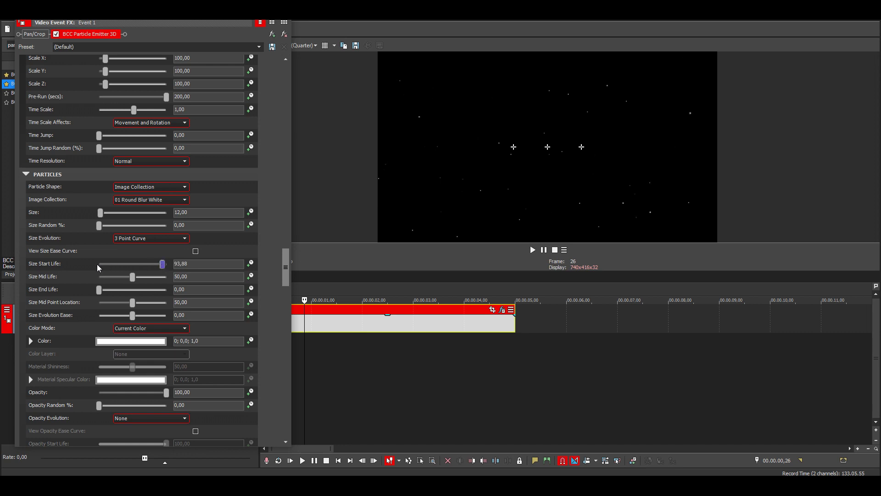
pyautogui.moveTo(98, 268); pyautogui.dragTo(72, 269)
pyautogui.moveTo(171, 279); pyautogui.dragTo(188, 278)
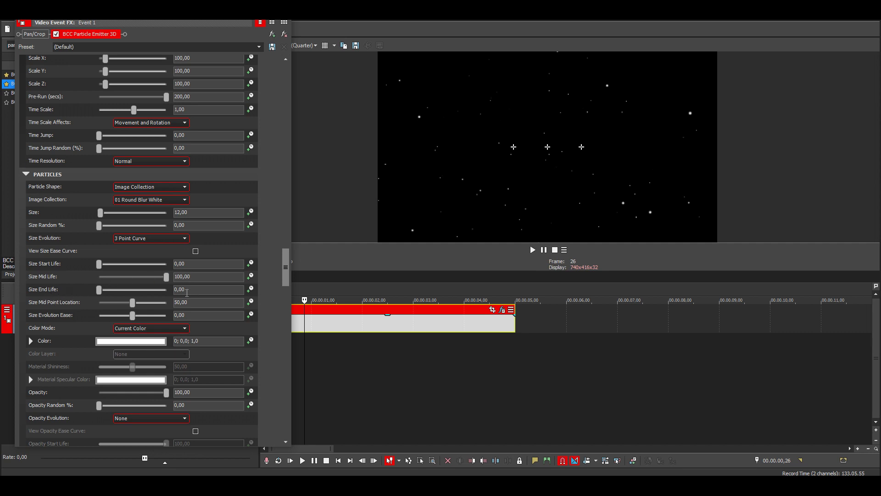
pyautogui.click(310, 298)
pyautogui.press('space')
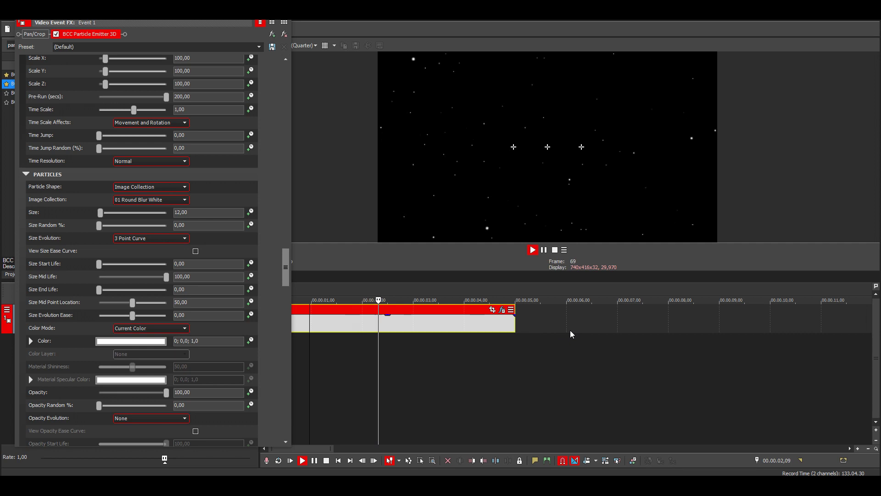
pyautogui.press('space')
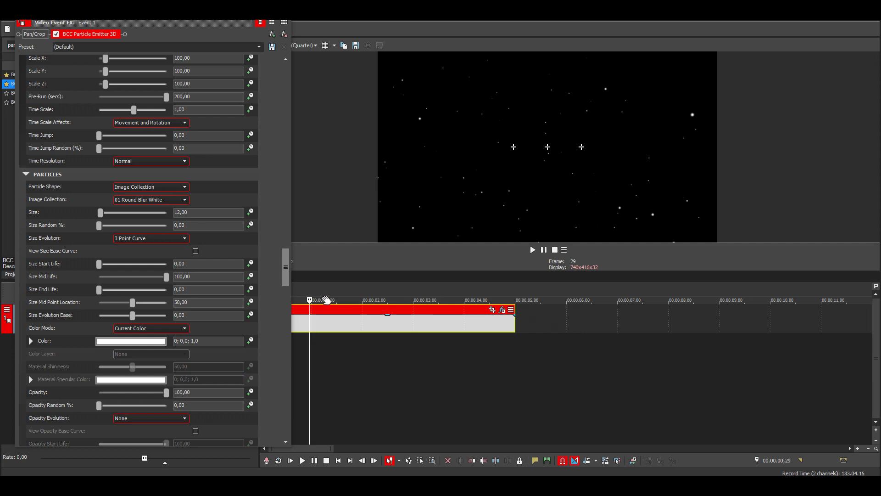
# Preview the particles, then set particle Size to 50 and preview again.
pyautogui.scroll(-3, 445, 315)
pyautogui.scroll(5, 505, 312)
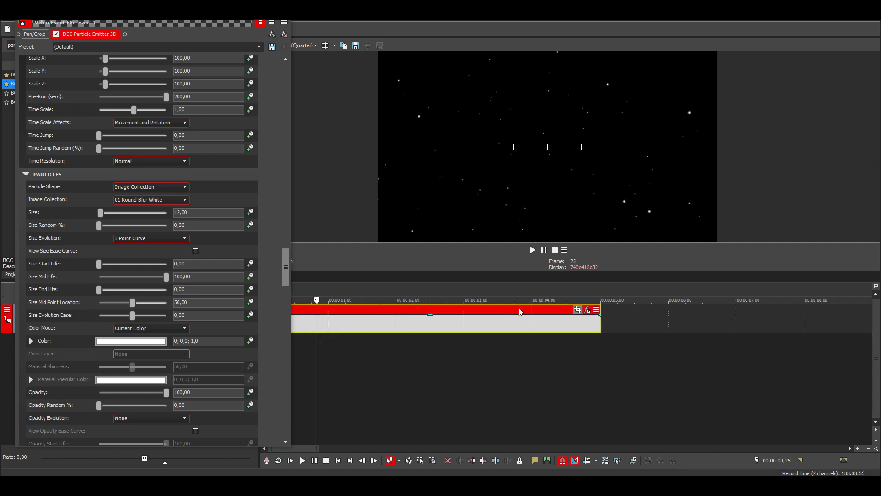
pyautogui.press('space')
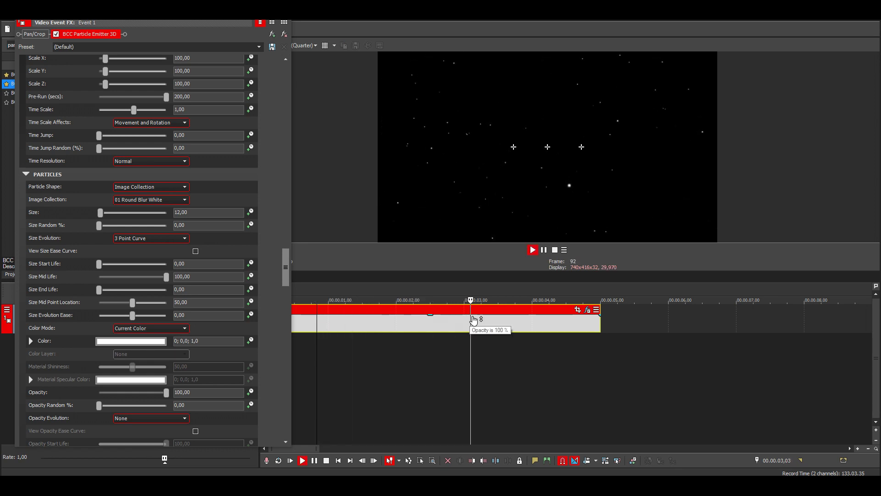
pyautogui.press('space')
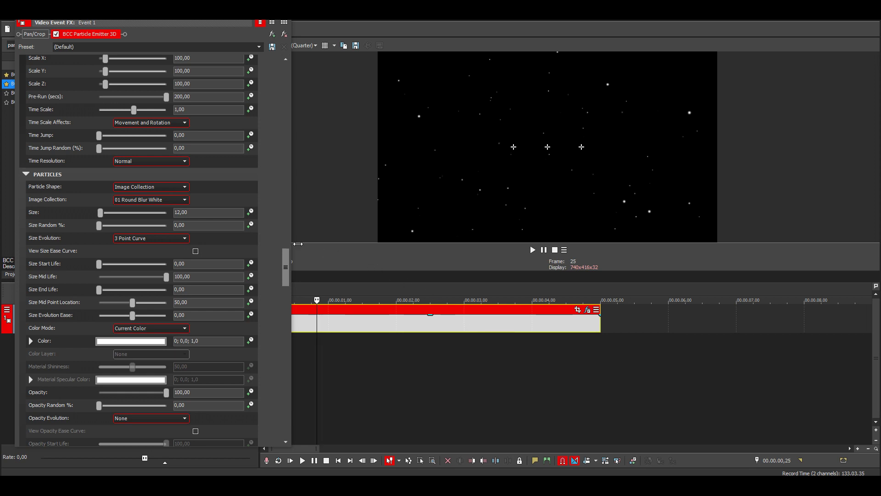
pyautogui.click(233, 214)
pyautogui.press('Return')
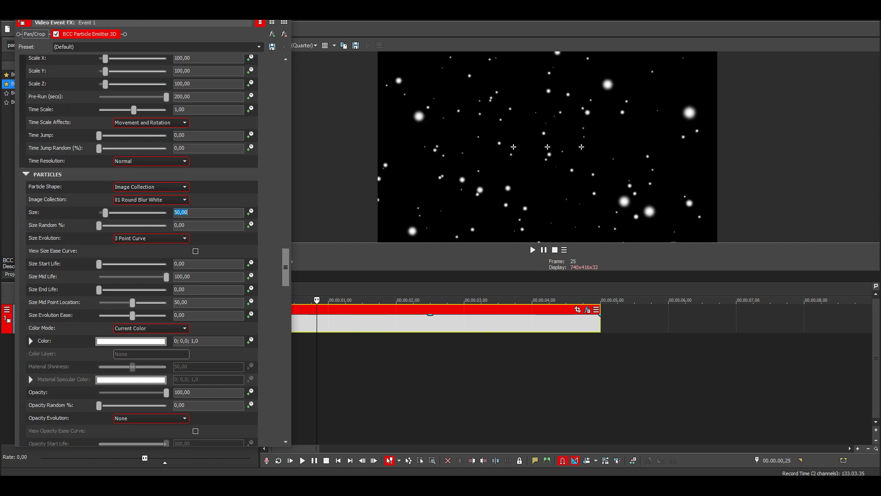
pyautogui.click(321, 302)
pyautogui.press('space')
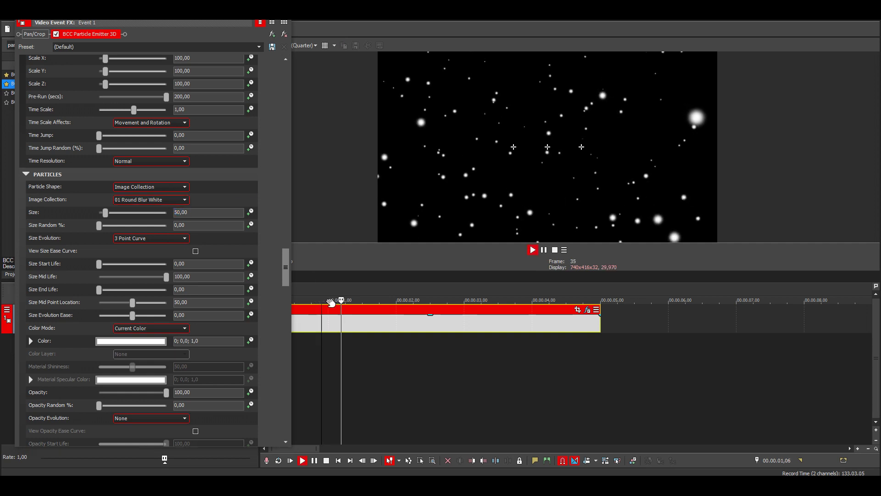
pyautogui.press('space')
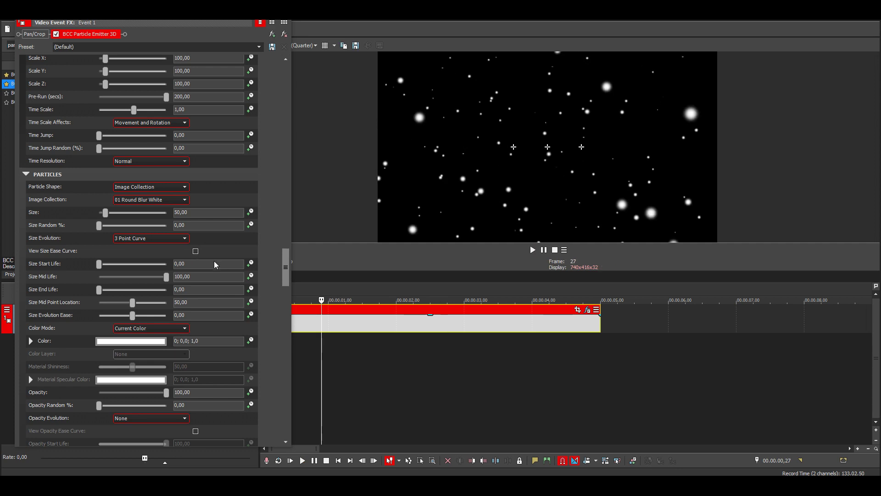
# Lower particle Size to 25 and preview the larger glowing dots.
pyautogui.click(112, 205)
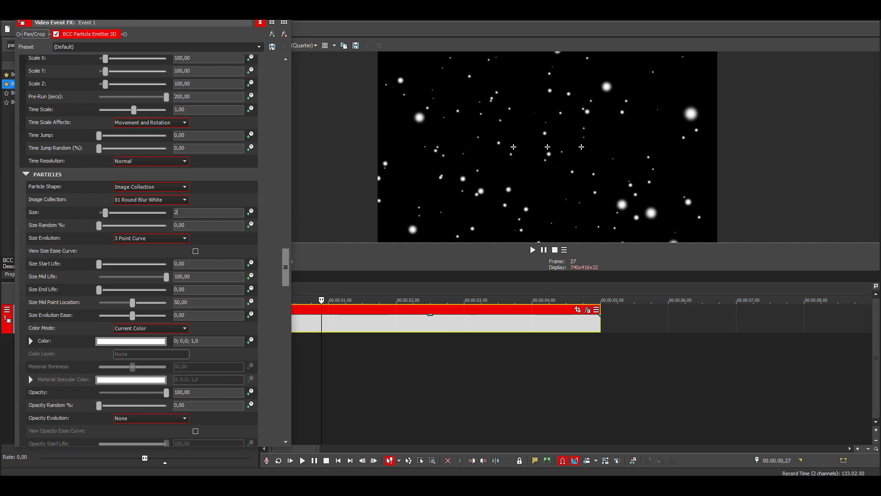
pyautogui.press('Return')
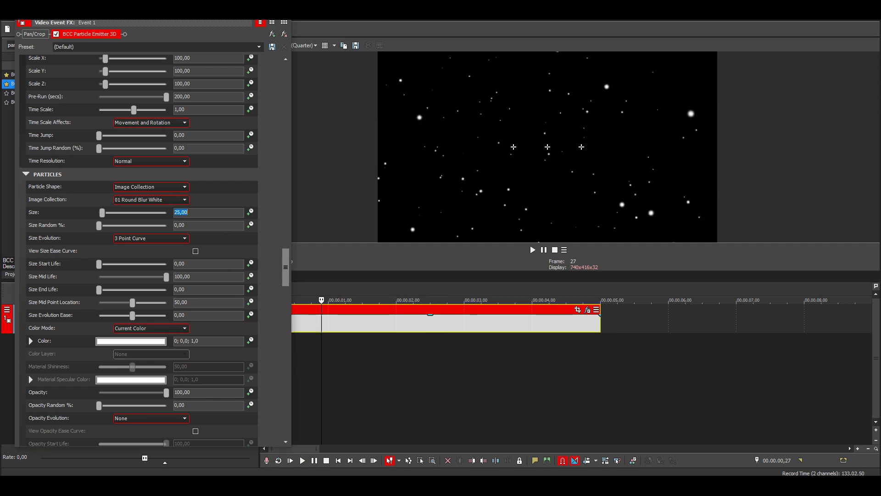
pyautogui.click(324, 280)
pyautogui.press('space')
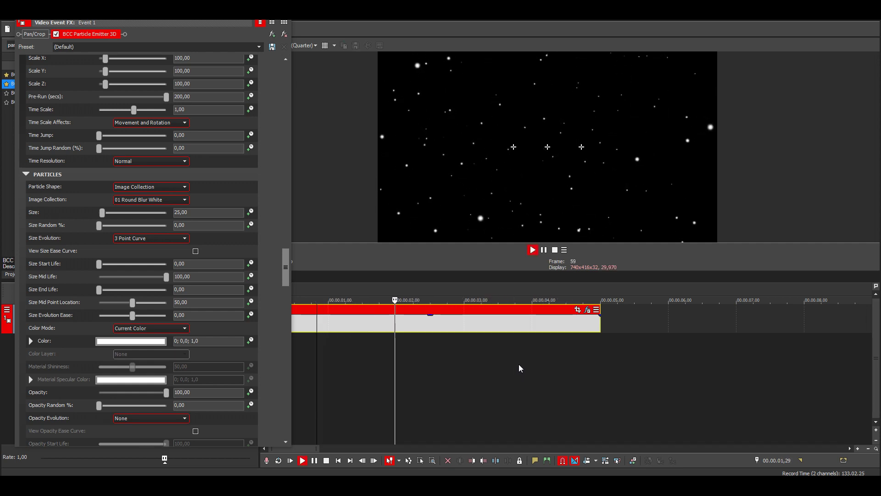
pyautogui.press('space')
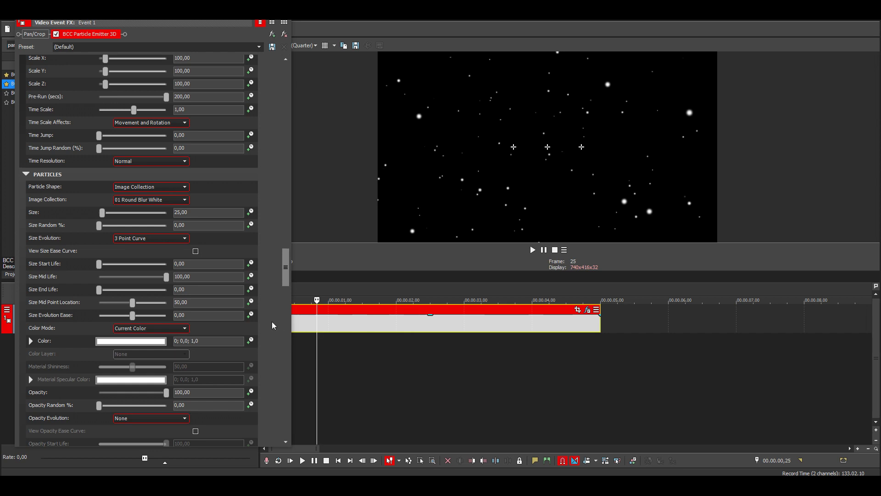
pyautogui.scroll(-1, 124, 310)
pyautogui.click(124, 310)
# Try a dark red particle colour, then switch Color Mode to Gradient Random.
pyautogui.moveTo(133, 349); pyautogui.dragTo(51, 330)
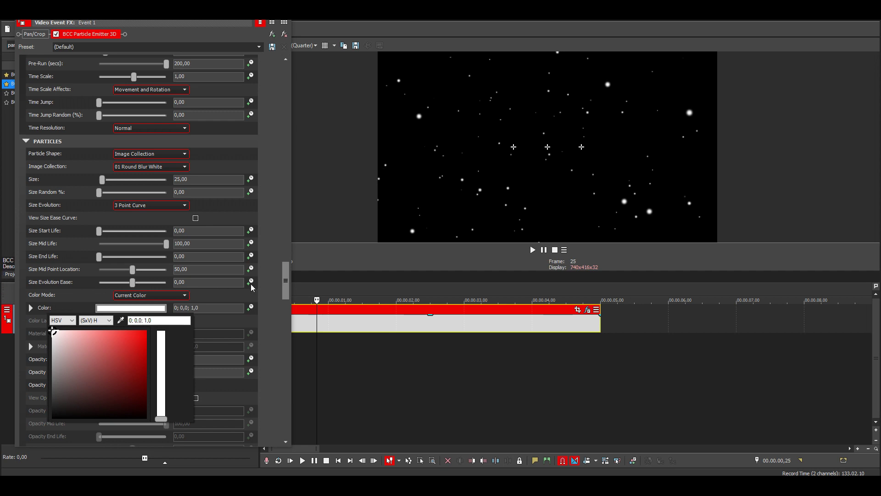
pyautogui.click(268, 290)
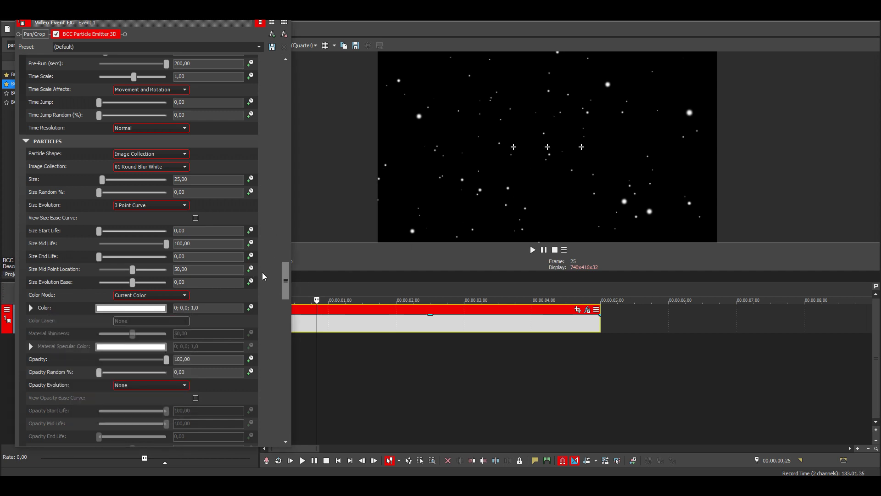
pyautogui.scroll(-1, 266, 292)
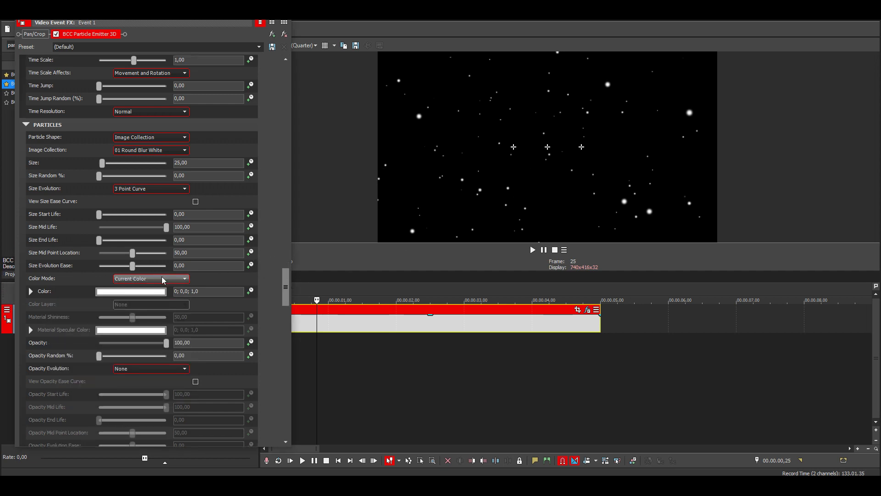
pyautogui.click(164, 279)
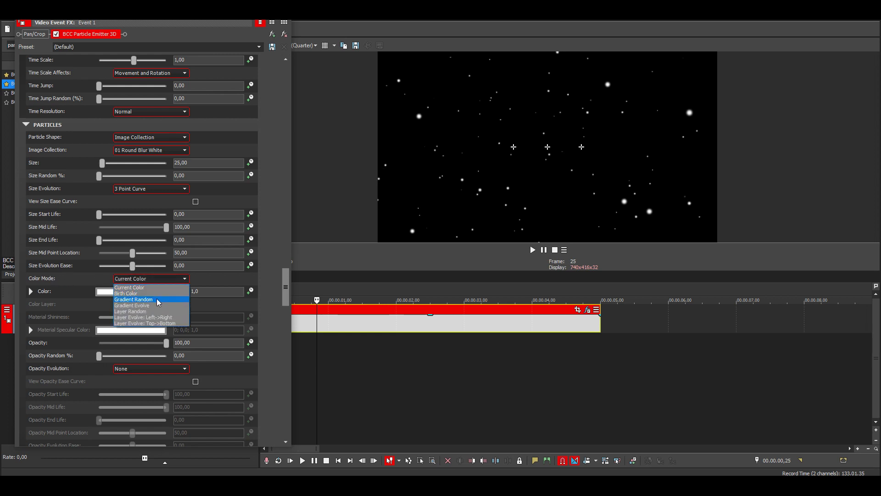
pyautogui.click(158, 301)
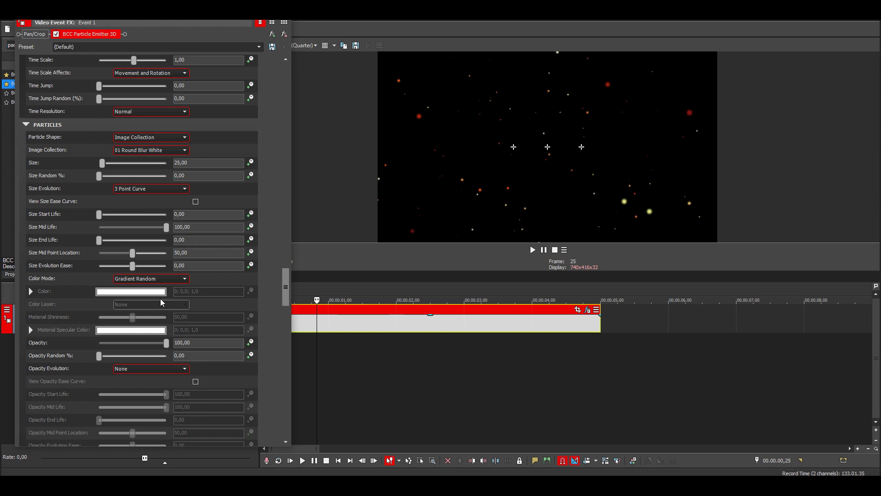
pyautogui.moveTo(286, 283); pyautogui.dragTo(288, 311)
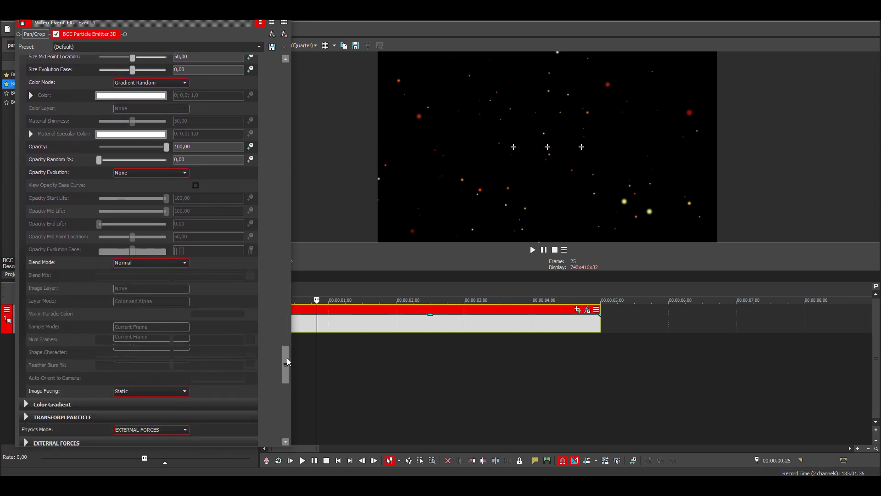
# Expand Color Gradient and turn off gradient Colors 3, 4 and 5.
pyautogui.moveTo(288, 362); pyautogui.dragTo(280, 396)
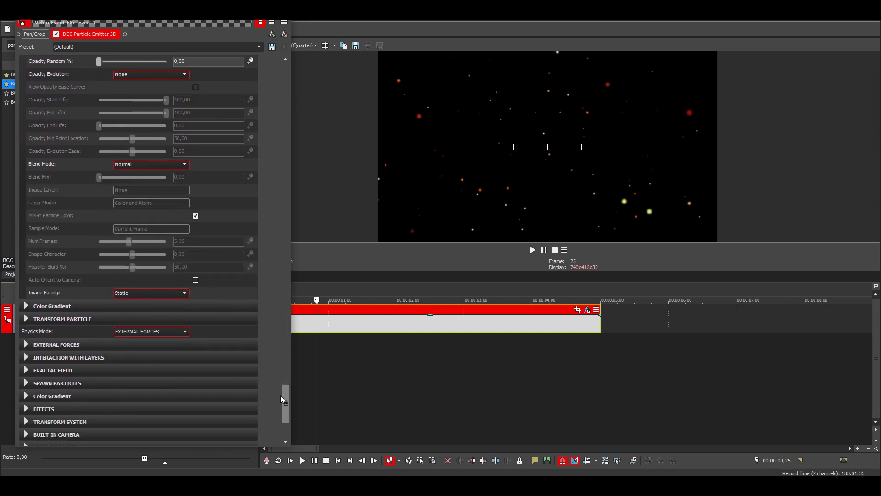
pyautogui.click(26, 306)
pyautogui.scroll(-3, 290, 373)
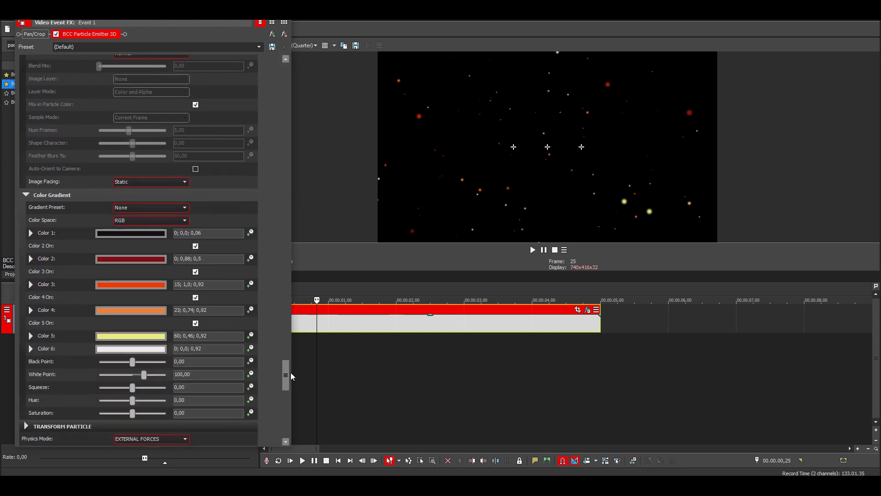
pyautogui.click(195, 324)
pyautogui.click(196, 297)
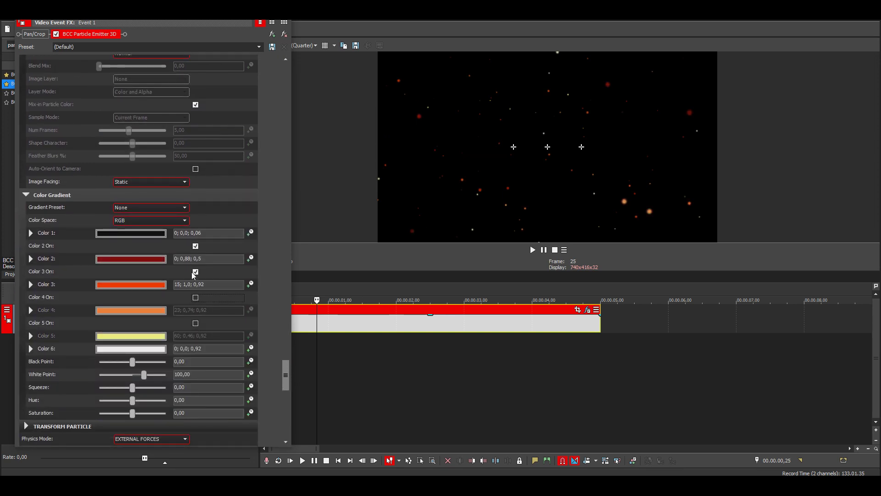
pyautogui.click(195, 272)
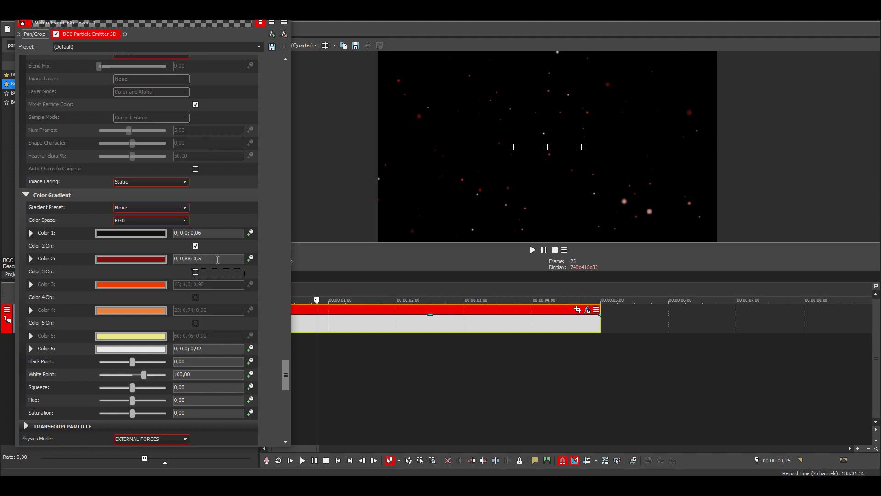
pyautogui.scroll(3, 272, 229)
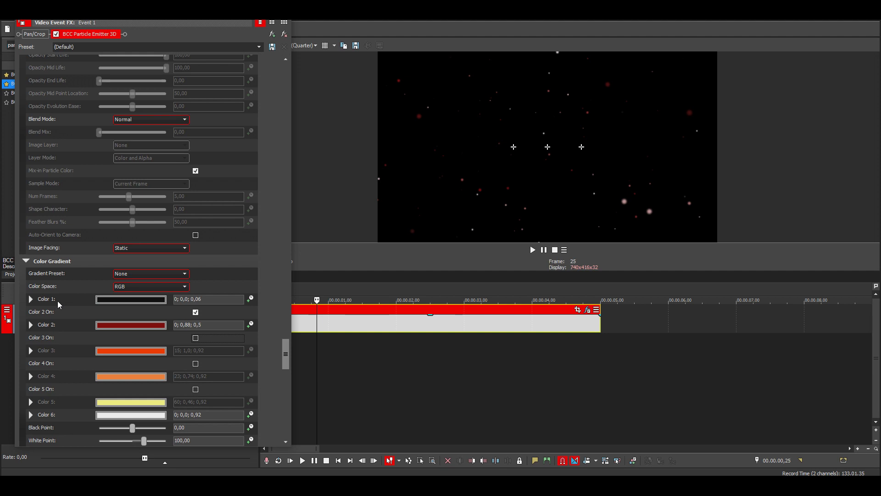
# Set gradient Color 1 to white and Color 2 to magenta (306; 1; 1), then preview.
pyautogui.click(128, 298)
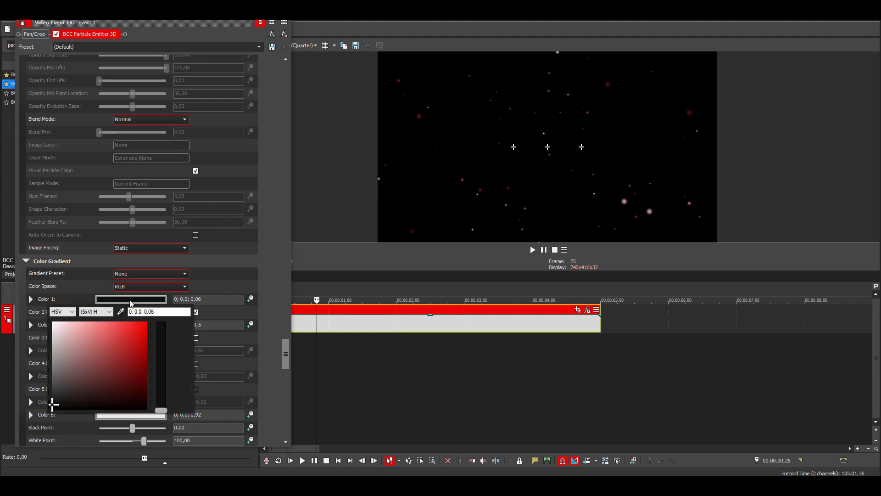
pyautogui.click(52, 323)
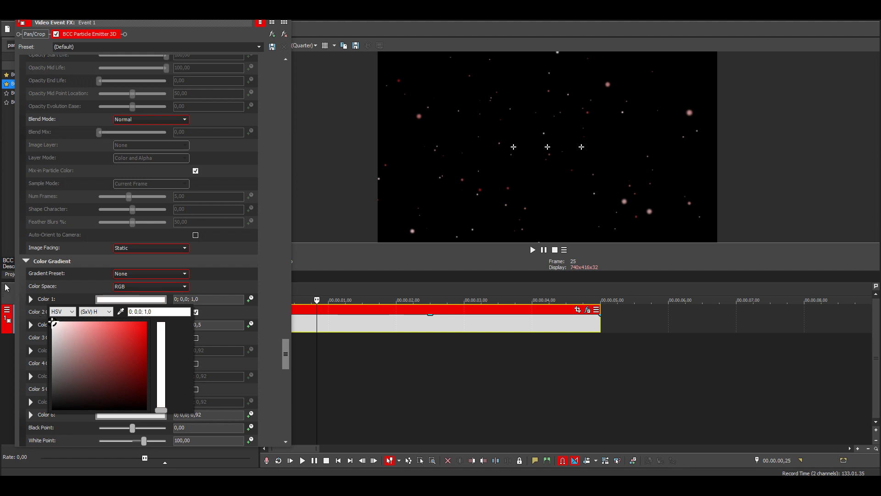
pyautogui.click(136, 327)
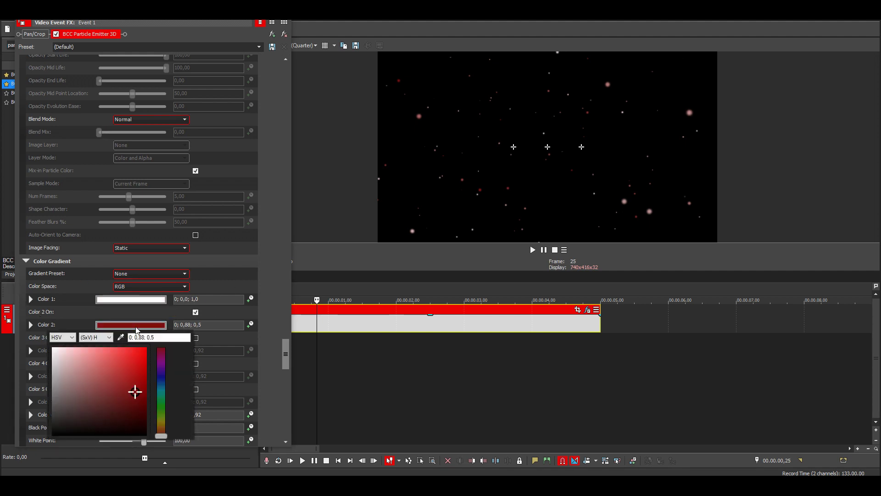
pyautogui.click(161, 360)
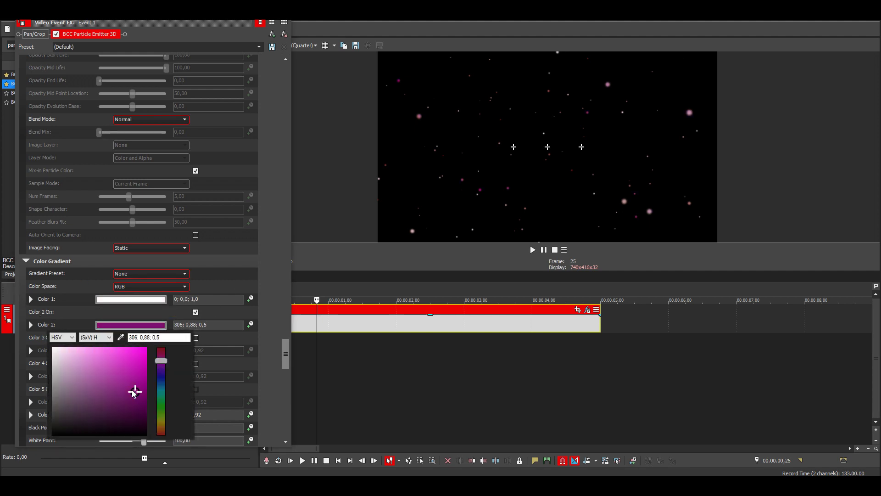
pyautogui.moveTo(134, 393); pyautogui.dragTo(156, 337)
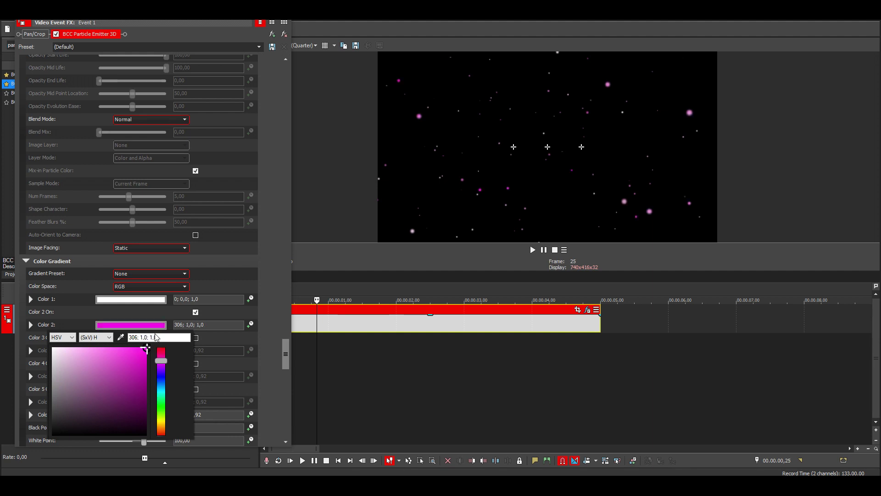
pyautogui.click(265, 307)
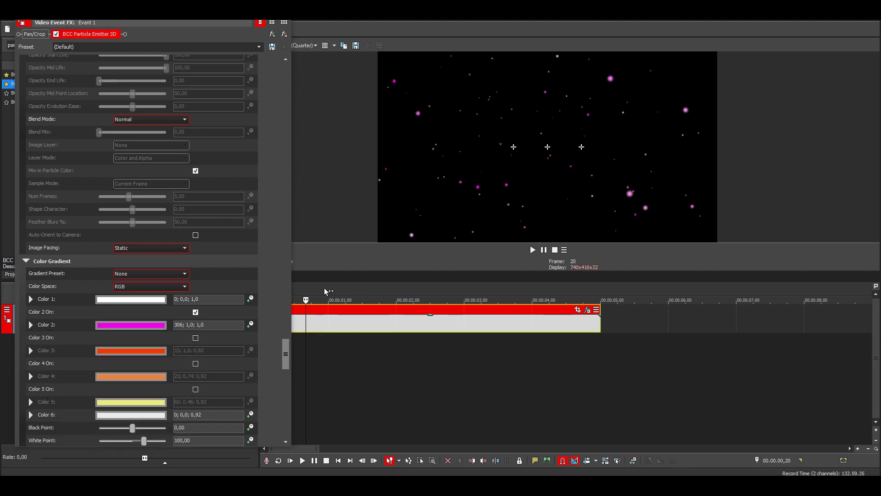
pyautogui.scroll(-3, 349, 293)
pyautogui.press('space')
pyautogui.scroll(3, 462, 317)
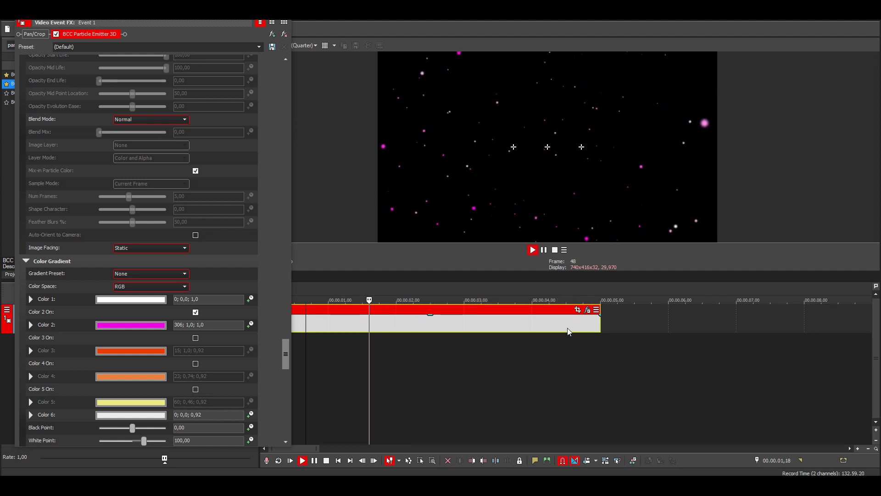
pyautogui.press('space')
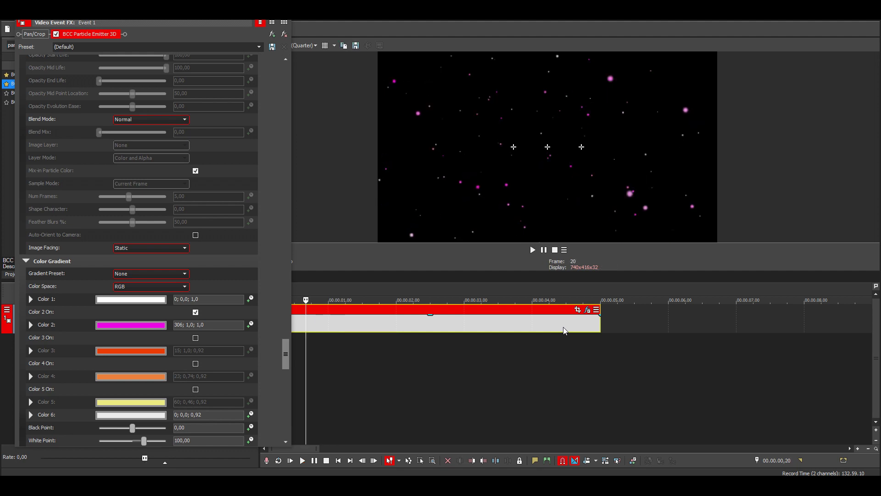
pyautogui.scroll(-1, 268, 241)
pyautogui.scroll(-4, 268, 241)
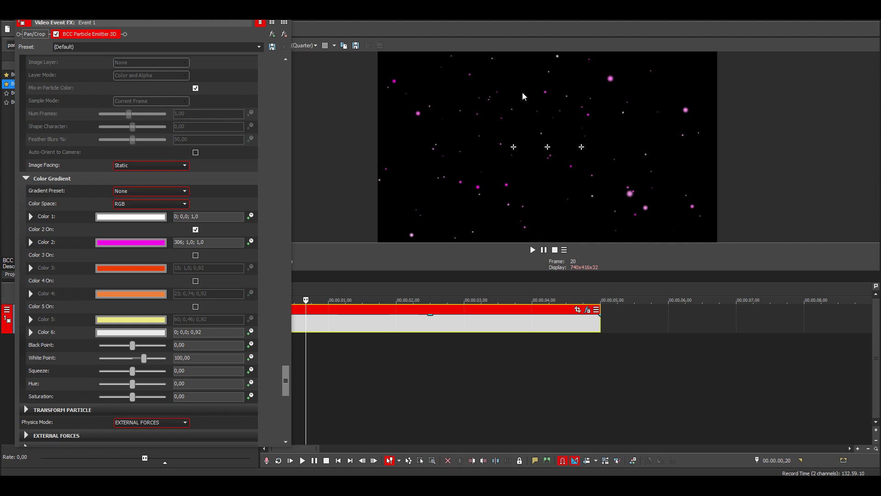
pyautogui.scroll(-6, 274, 236)
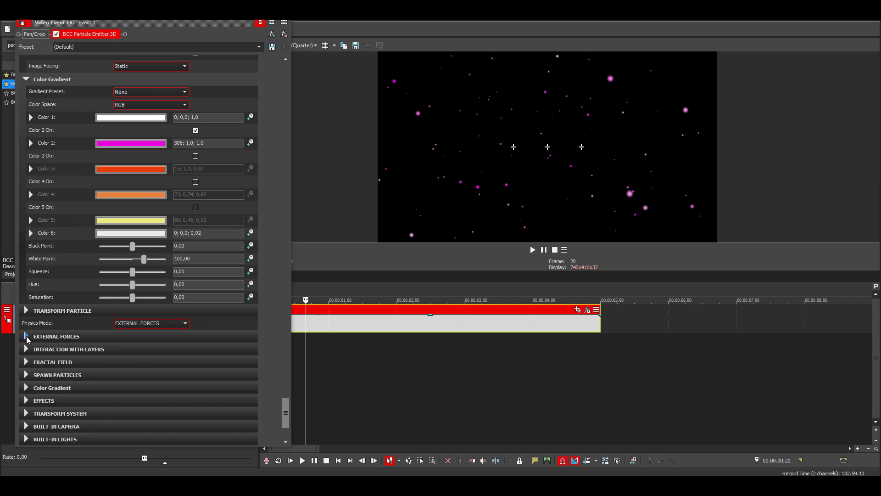
# Under External Forces, set Wind Y to 100 and preview the drift.
pyautogui.click(26, 336)
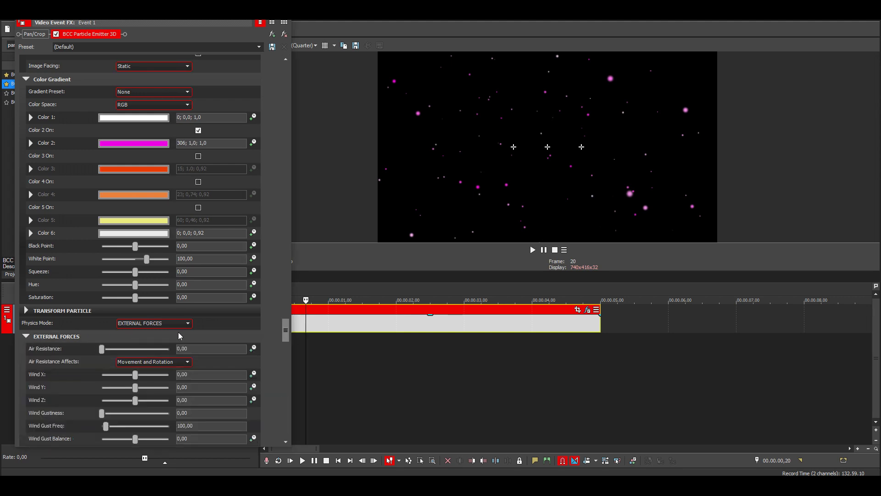
pyautogui.scroll(-5, 254, 316)
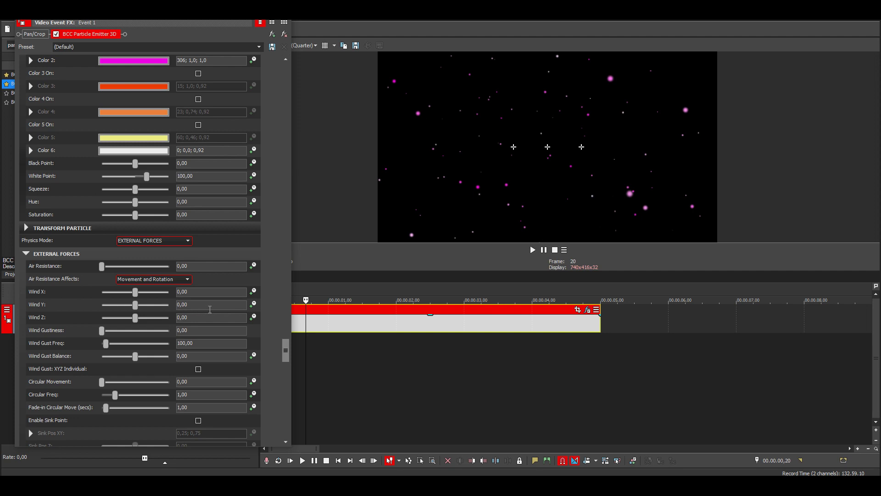
pyautogui.moveTo(197, 310); pyautogui.dragTo(172, 310)
pyautogui.write('100')
pyautogui.press('Return')
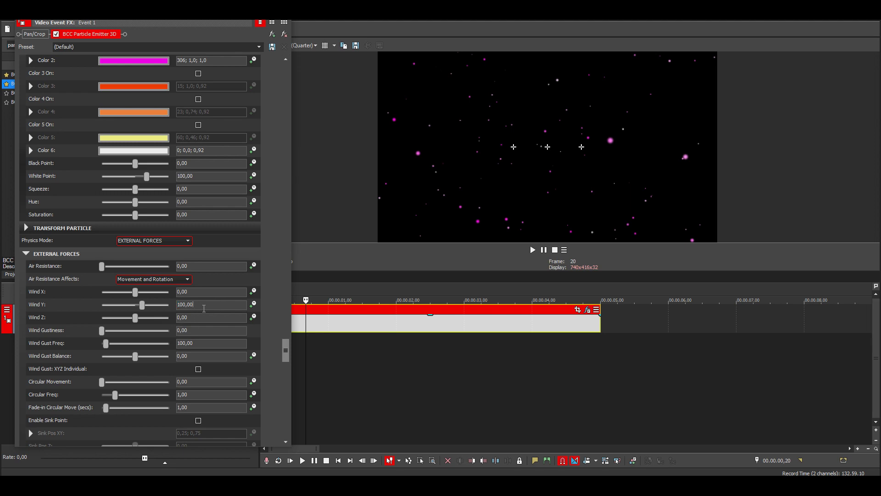
pyautogui.click(292, 27)
pyautogui.press('space')
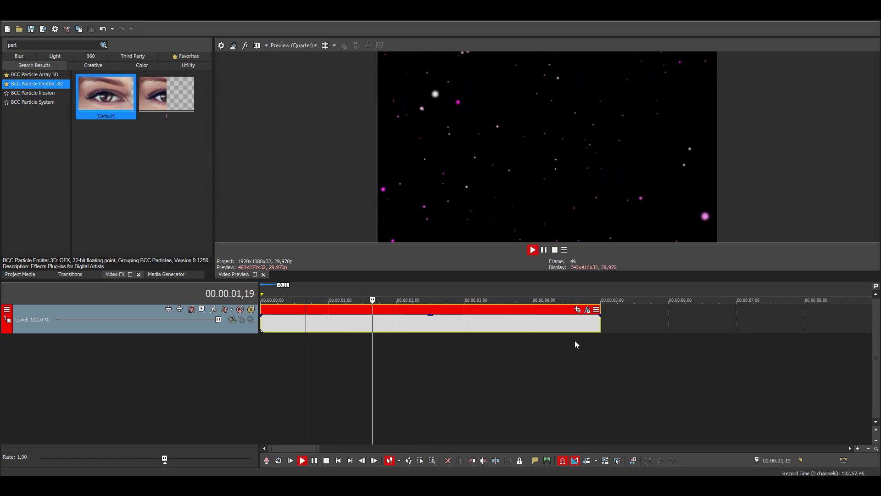
# Change Wind Y to -100 and preview the reversed particle drift.
pyautogui.click(588, 310)
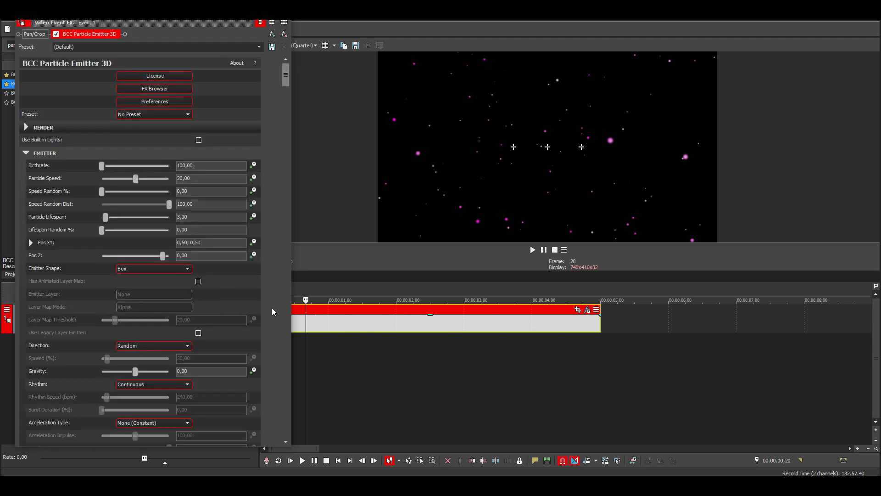
pyautogui.moveTo(285, 69); pyautogui.dragTo(286, 371)
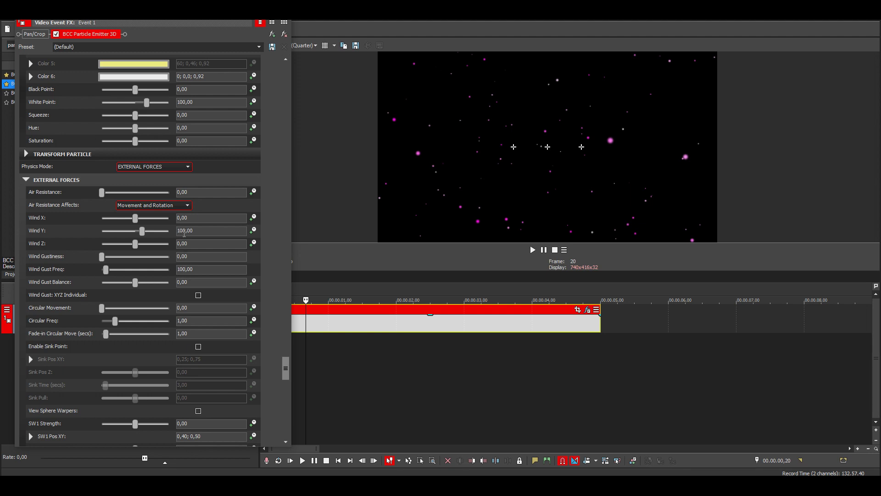
pyautogui.press('Return')
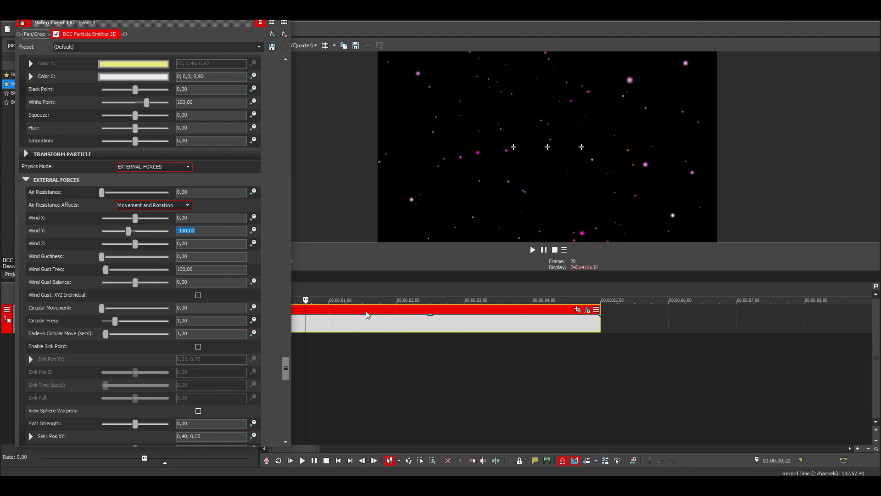
pyautogui.press('space')
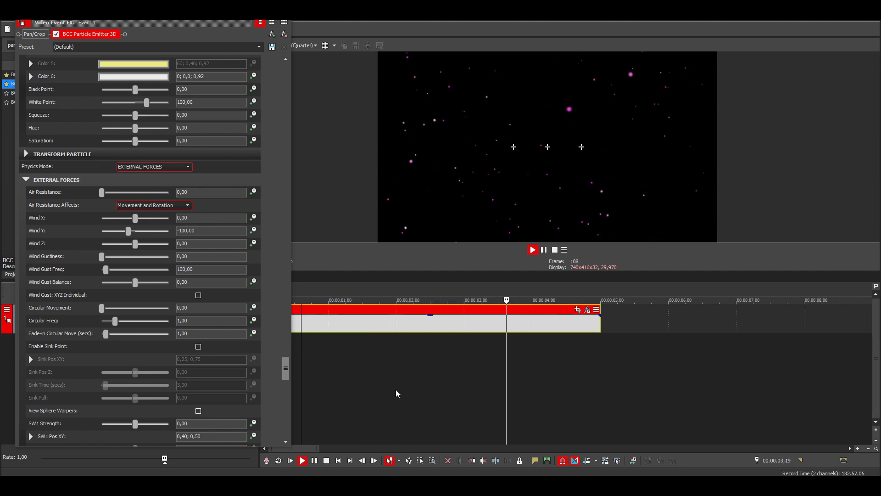
pyautogui.press('space')
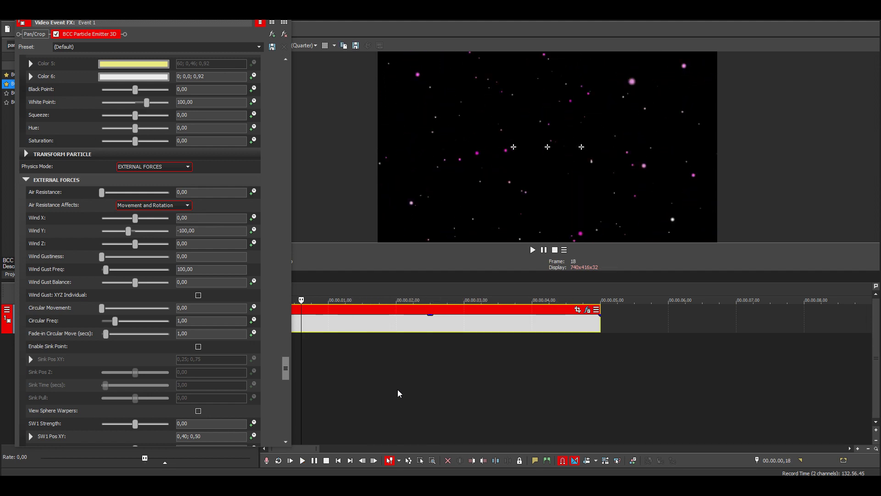
pyautogui.scroll(-4, 277, 227)
pyautogui.scroll(3, 277, 227)
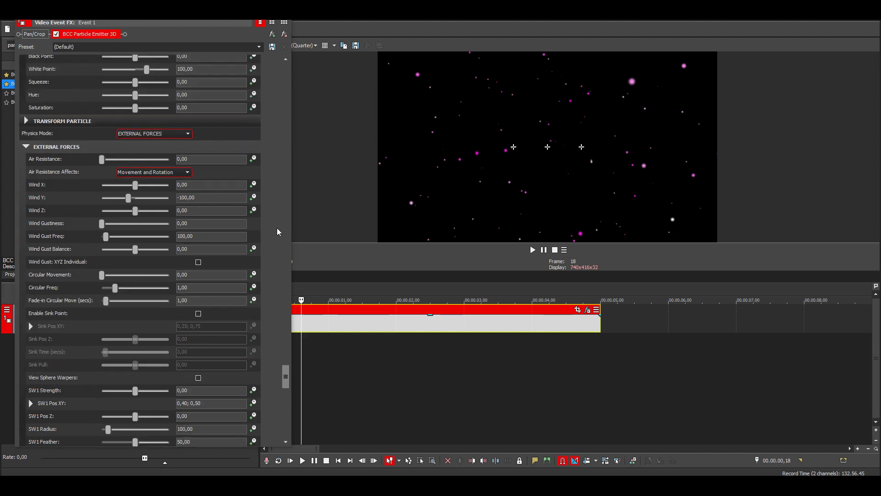
pyautogui.scroll(-6, 277, 228)
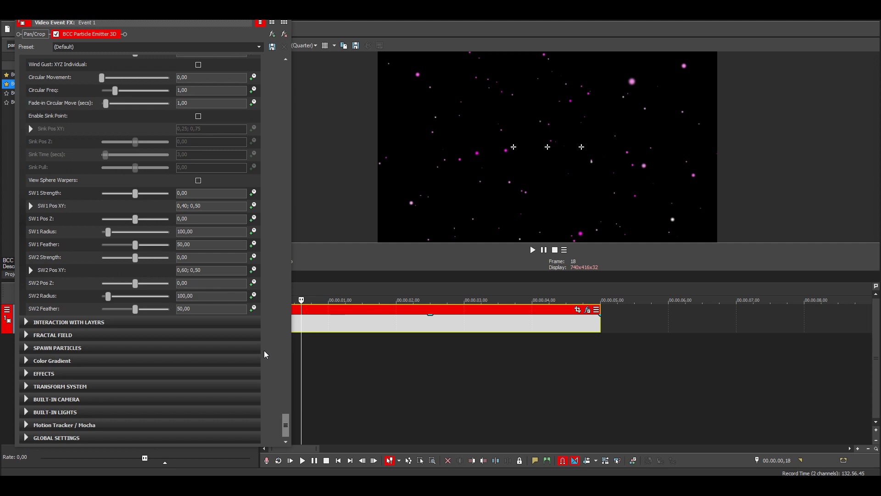
# Enable Use Depth of Field on the Built-in Camera and set Focus Distance to -10.
pyautogui.click(26, 400)
pyautogui.scroll(-3, 272, 367)
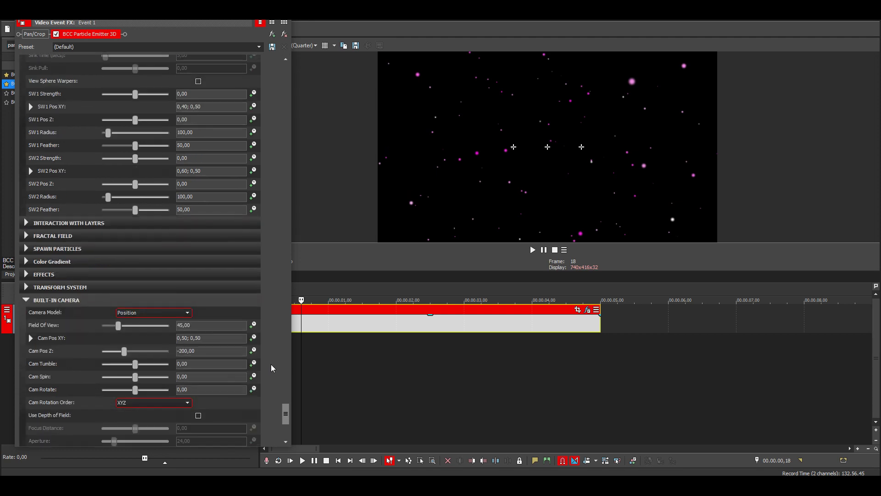
pyautogui.scroll(-2, 272, 365)
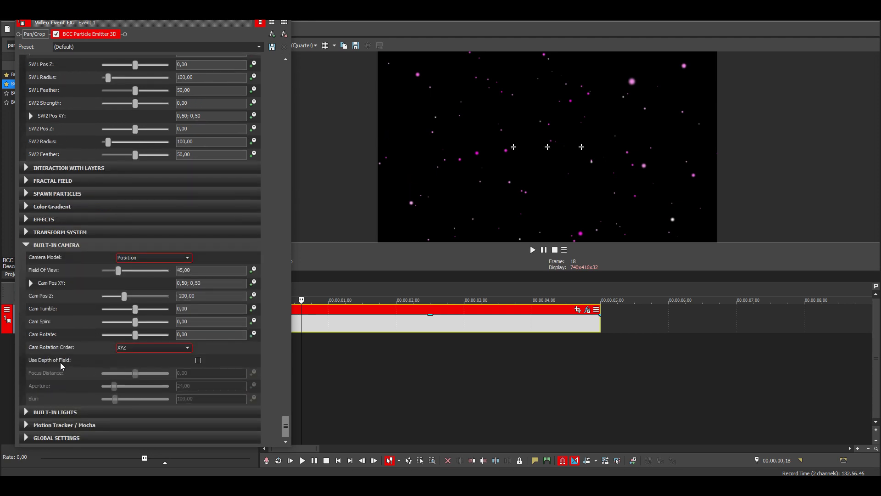
pyautogui.click(198, 361)
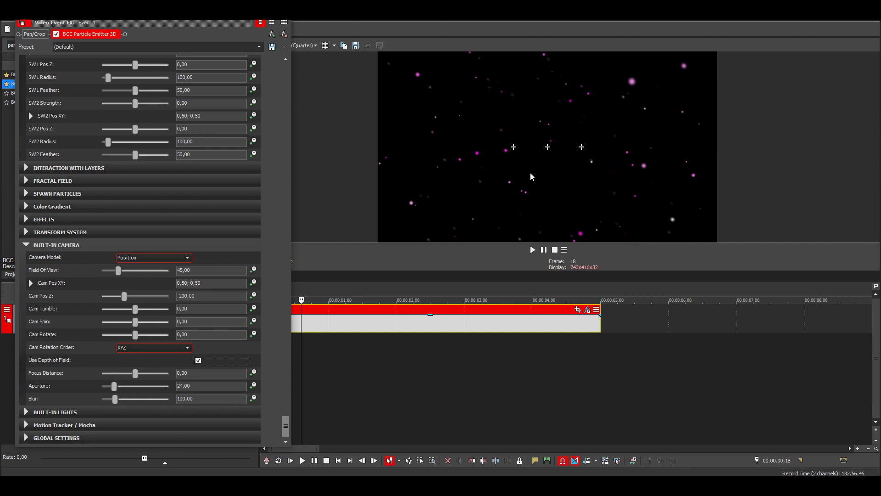
pyautogui.click(144, 381)
pyautogui.write('-')
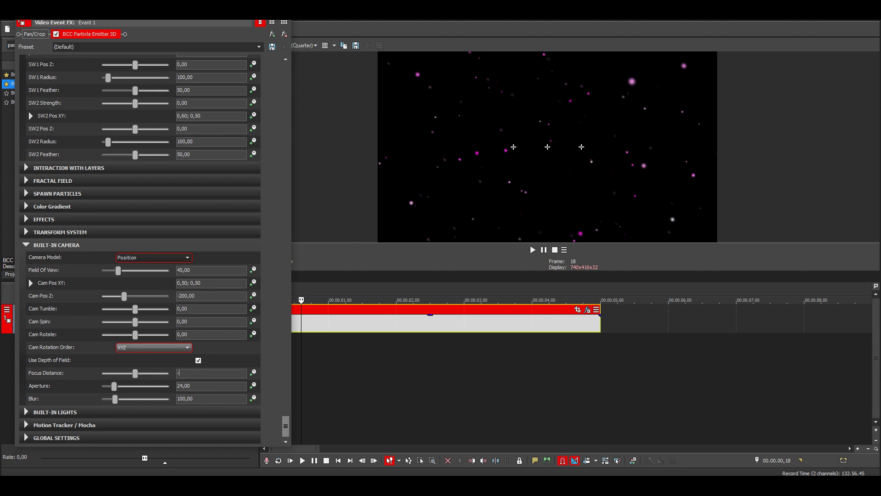
pyautogui.write('10')
pyautogui.press('Return')
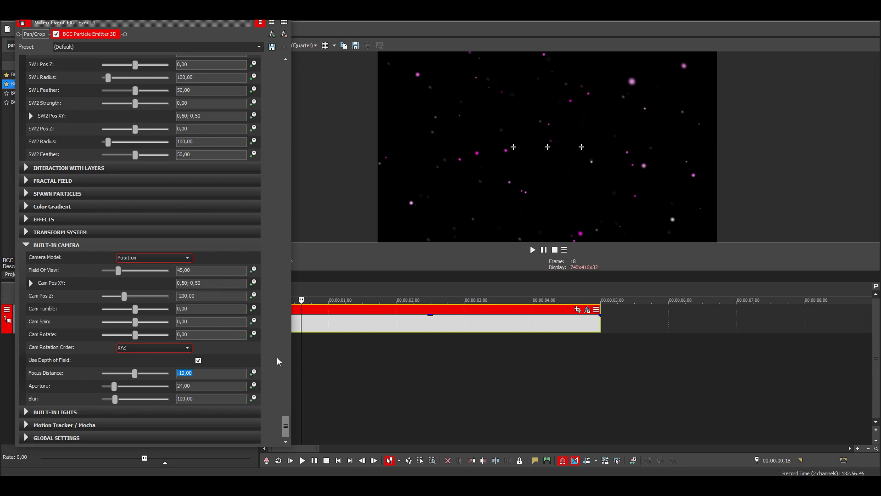
pyautogui.scroll(6, 279, 362)
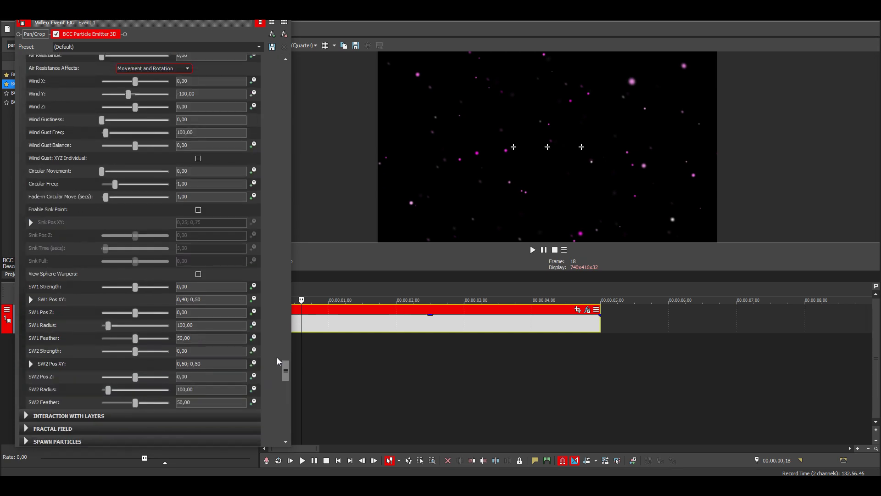
# In BCC Particle Emitter 3D, enter Particle Speed 10 and Birthrate 75.
pyautogui.moveTo(285, 373); pyautogui.dragTo(296, 59)
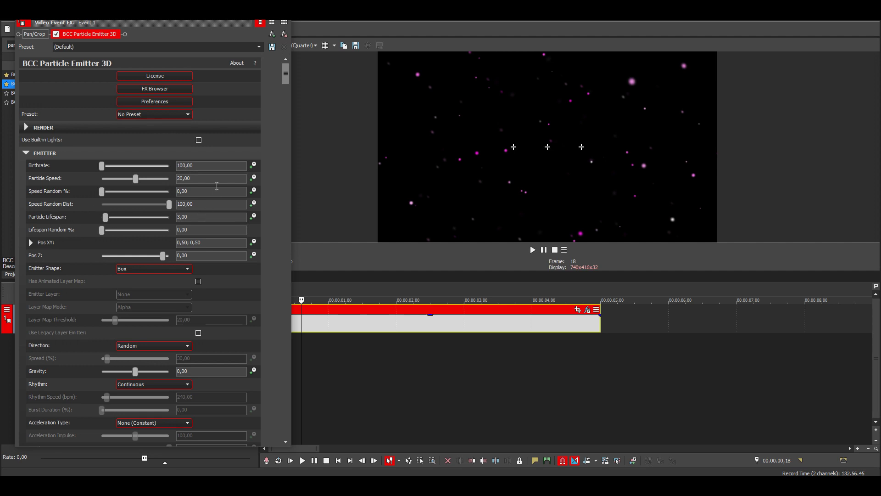
pyautogui.click(231, 182)
pyautogui.write('10')
pyautogui.press('Return')
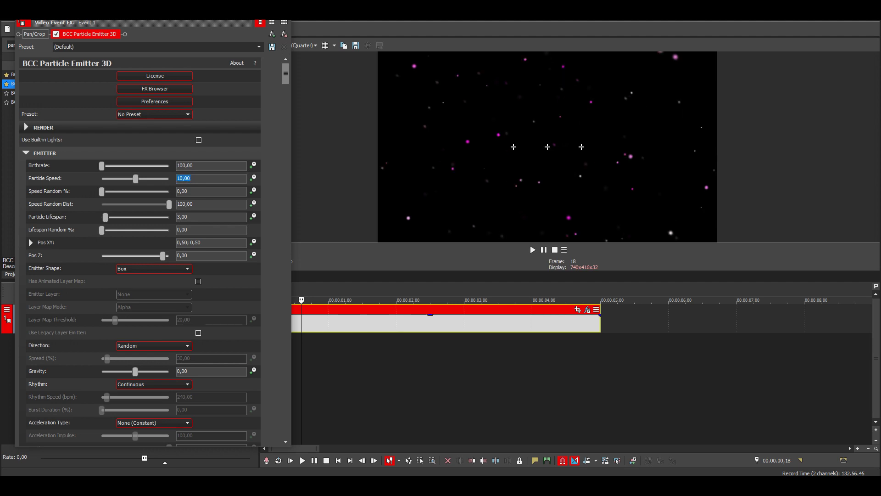
pyautogui.click(230, 168)
pyautogui.write('75')
pyautogui.press('Return')
pyautogui.scroll(-4, 277, 214)
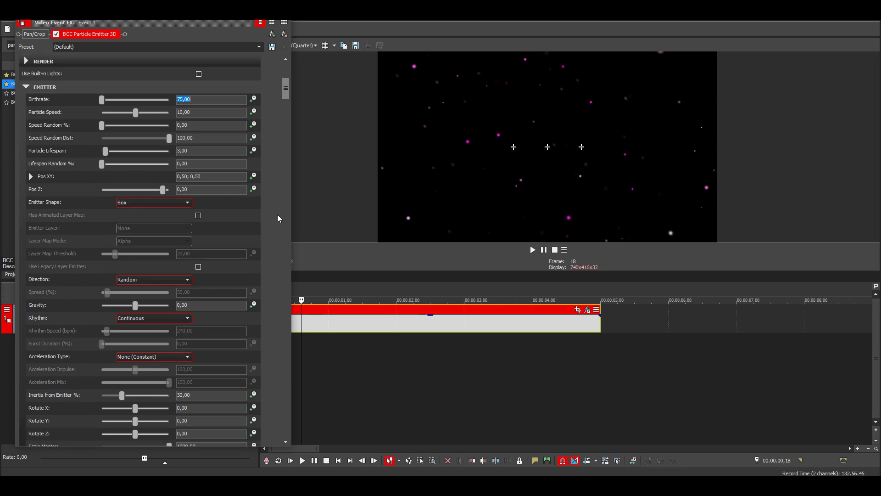
pyautogui.scroll(-7, 278, 214)
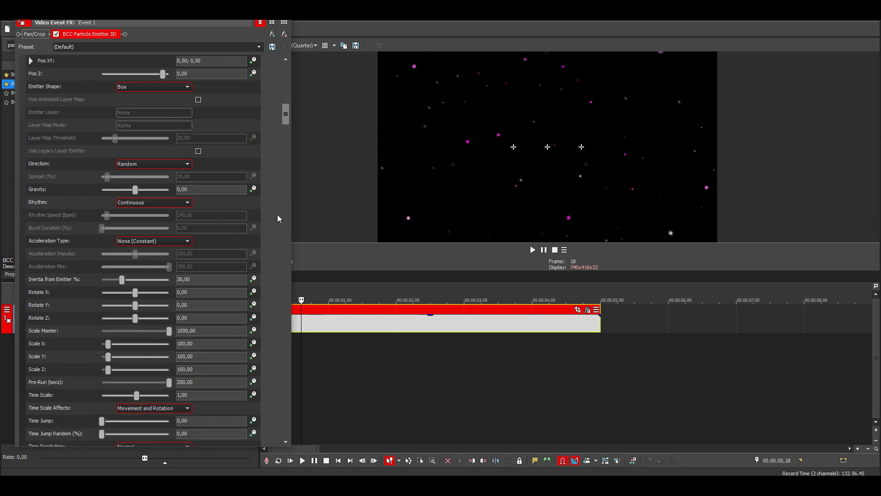
pyautogui.scroll(-11, 277, 215)
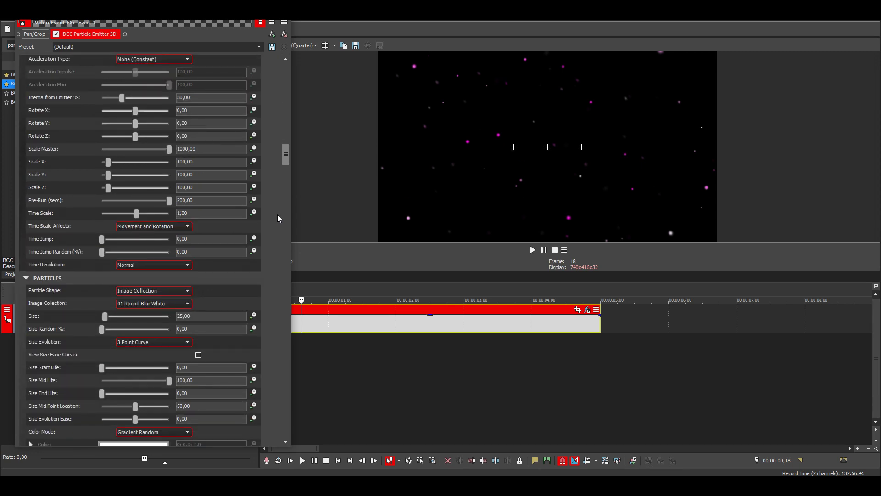
pyautogui.scroll(-2, 278, 217)
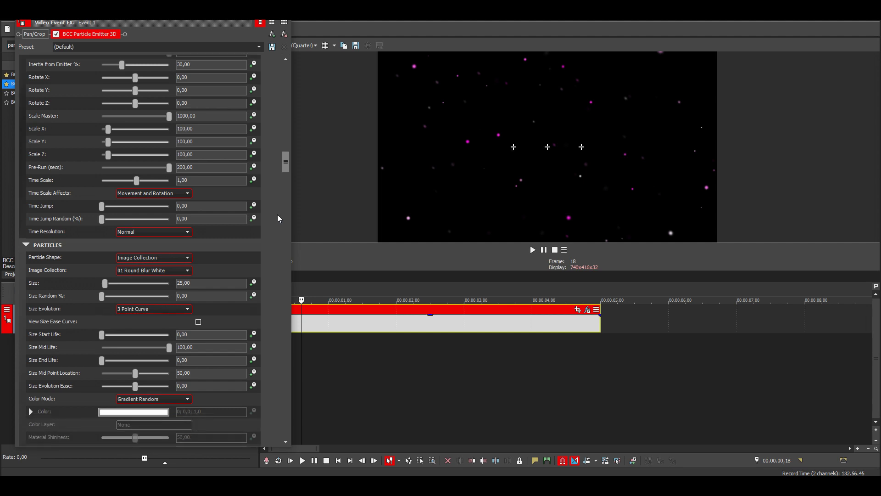
pyautogui.scroll(-1, 280, 217)
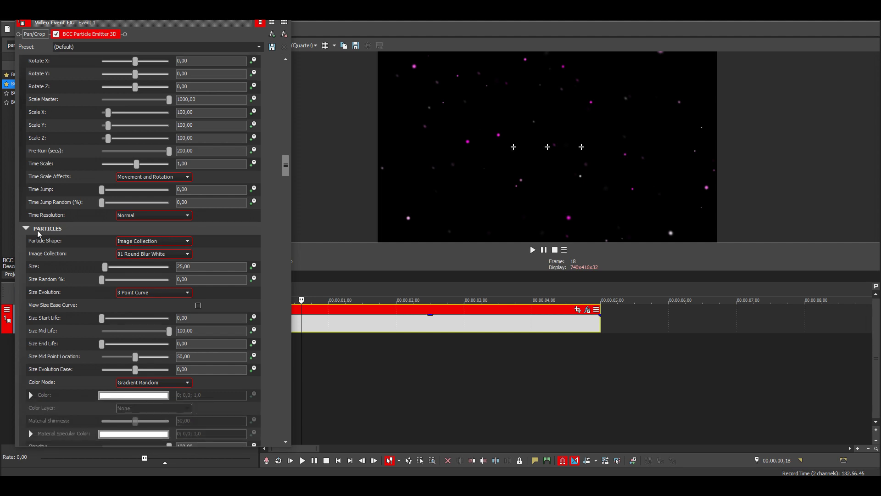
pyautogui.scroll(-1, 55, 248)
pyautogui.scroll(-2, 62, 218)
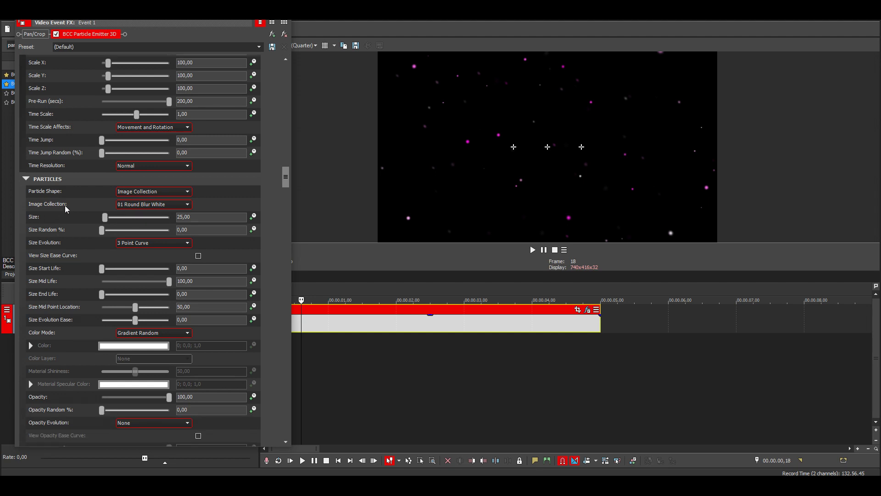
pyautogui.click(140, 192)
pyautogui.click(168, 201)
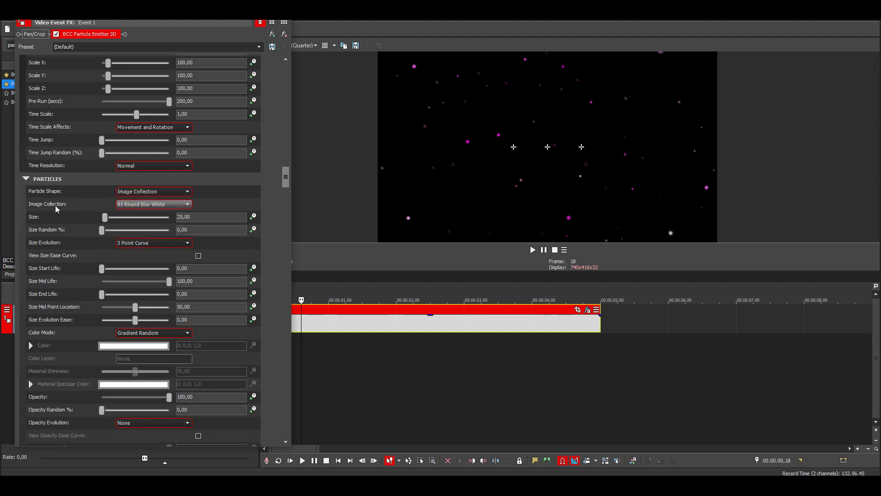
pyautogui.click(154, 193)
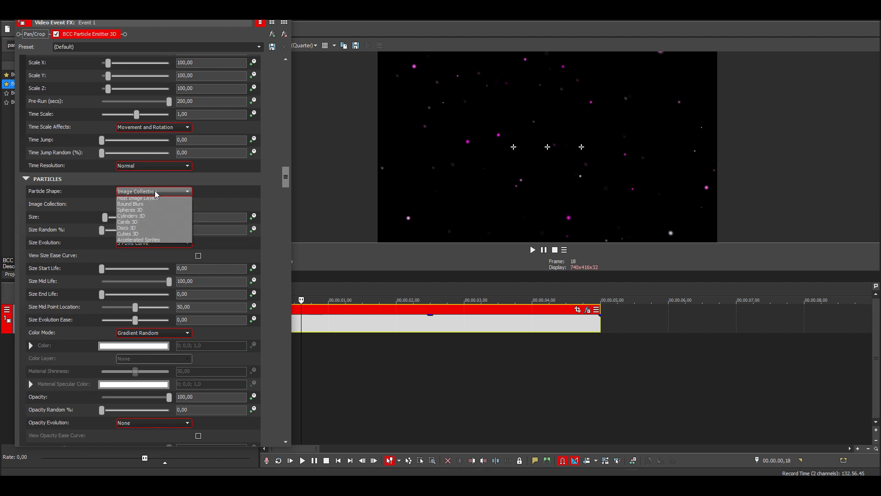
pyautogui.click(163, 194)
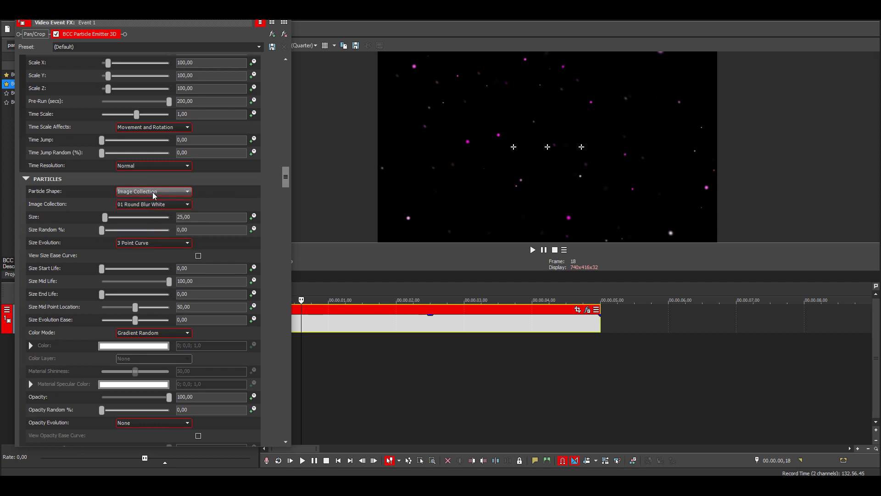
pyautogui.click(168, 205)
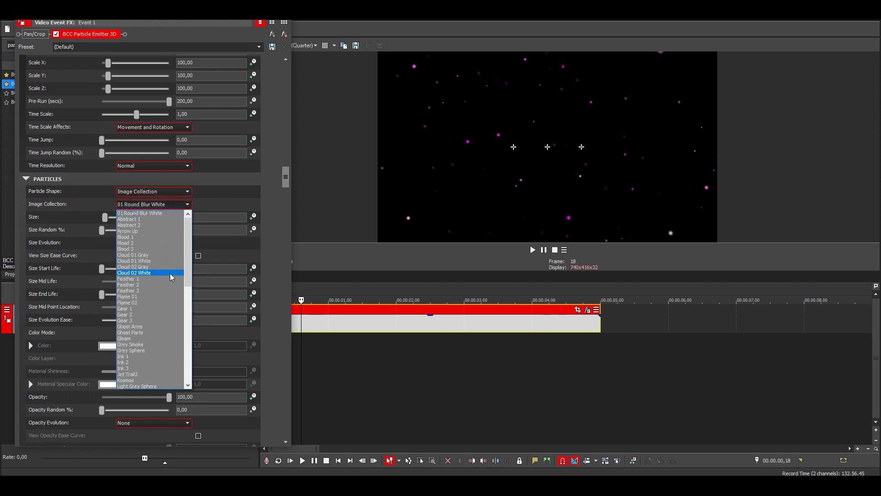
pyautogui.scroll(-14, 160, 340)
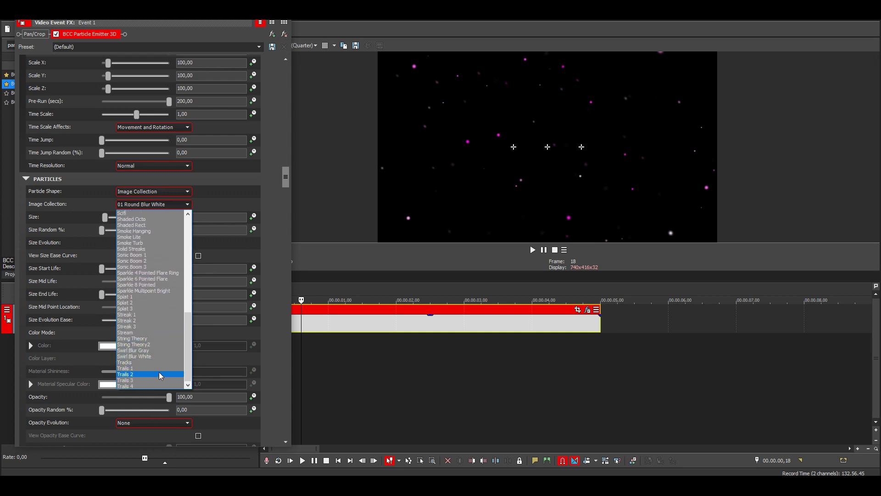
pyautogui.scroll(14, 158, 349)
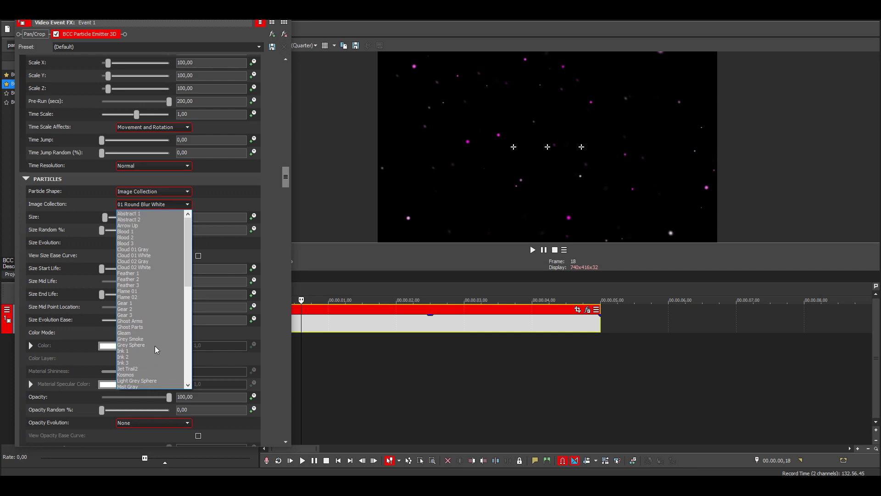
pyautogui.click(234, 203)
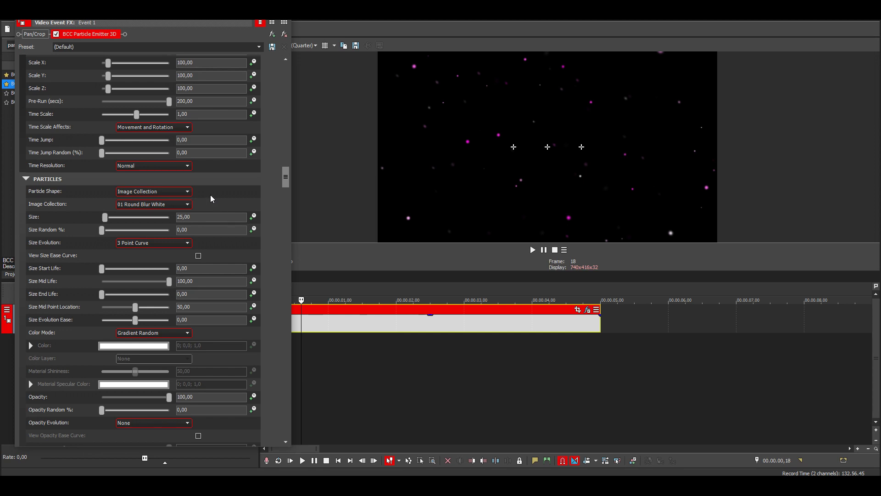
pyautogui.moveTo(270, 185); pyautogui.dragTo(274, 435)
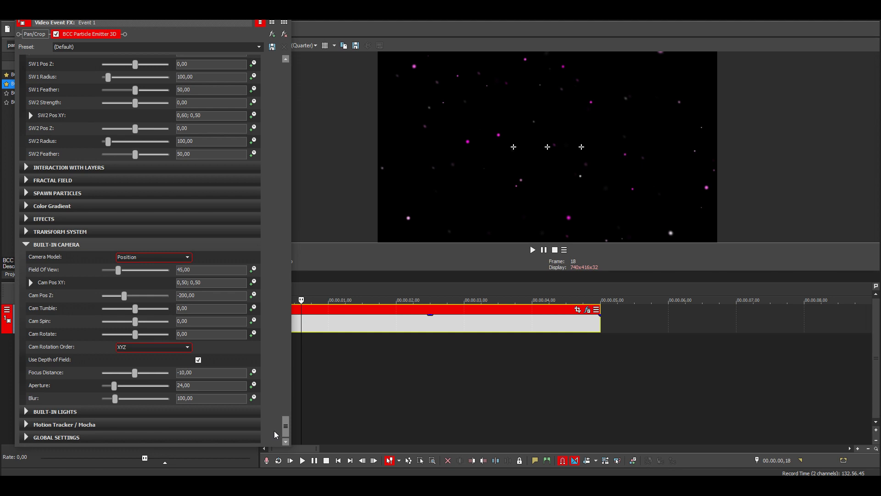
pyautogui.moveTo(274, 431); pyautogui.dragTo(274, 168)
pyautogui.click(341, 294)
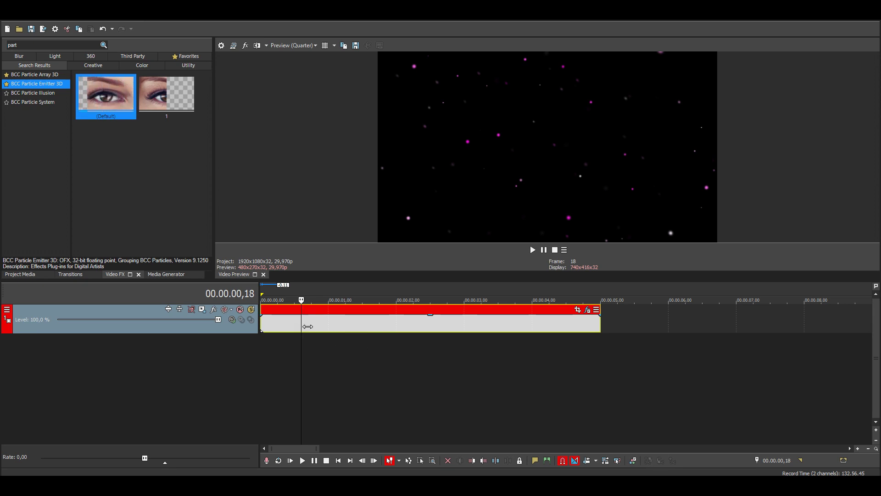
# Drag Heart.png from Project Media onto the track after the particle event, around 5.4s.
pyautogui.click(20, 274)
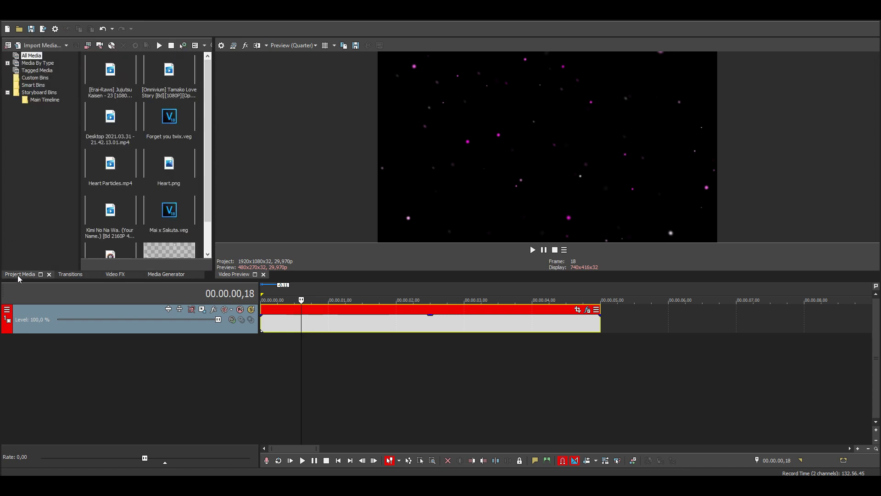
pyautogui.scroll(-1, 182, 221)
pyautogui.scroll(1, 182, 221)
pyautogui.click(177, 173)
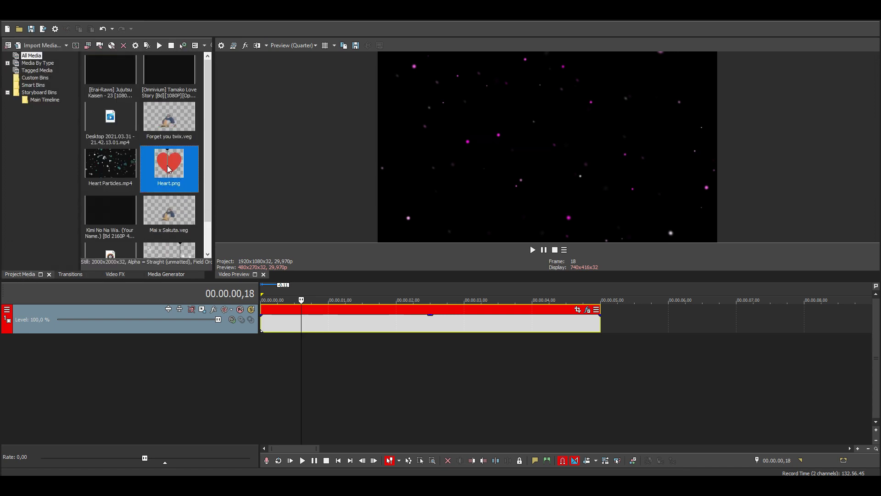
pyautogui.moveTo(409, 249); pyautogui.dragTo(633, 329)
# Preview the Heart image and the particle event on the timeline.
pyautogui.scroll(-3, 619, 311)
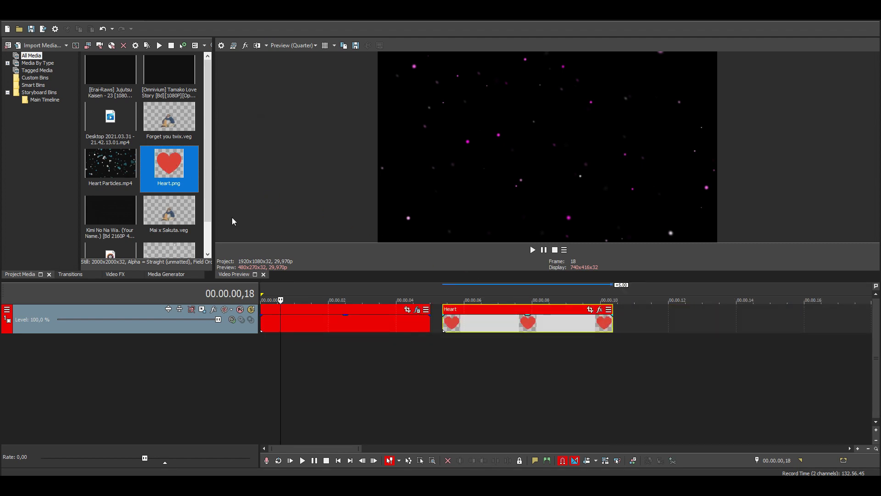
pyautogui.click(118, 278)
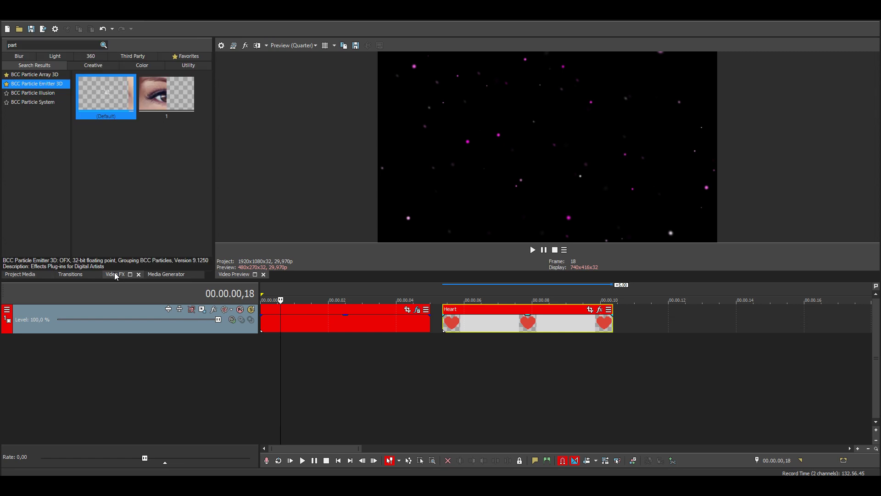
pyautogui.click(488, 340)
pyautogui.scroll(1, 489, 336)
pyautogui.scroll(-2, 492, 343)
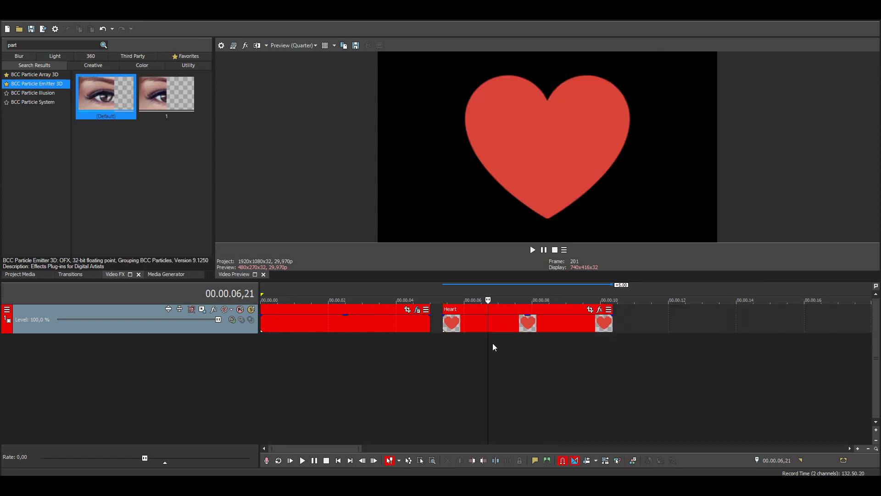
pyautogui.click(343, 323)
pyautogui.click(459, 323)
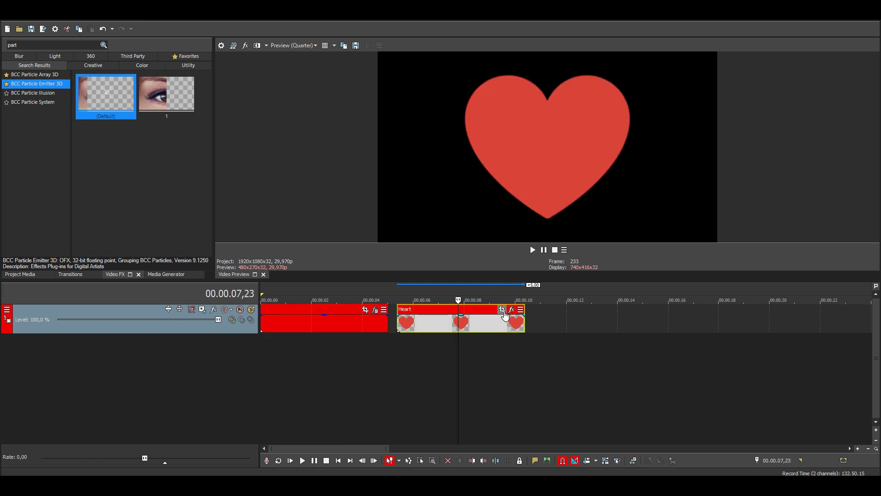
# Match the Heart event's pan/crop to output aspect and enlarge it to 3111.1 × 1750, then close.
pyautogui.click(373, 321)
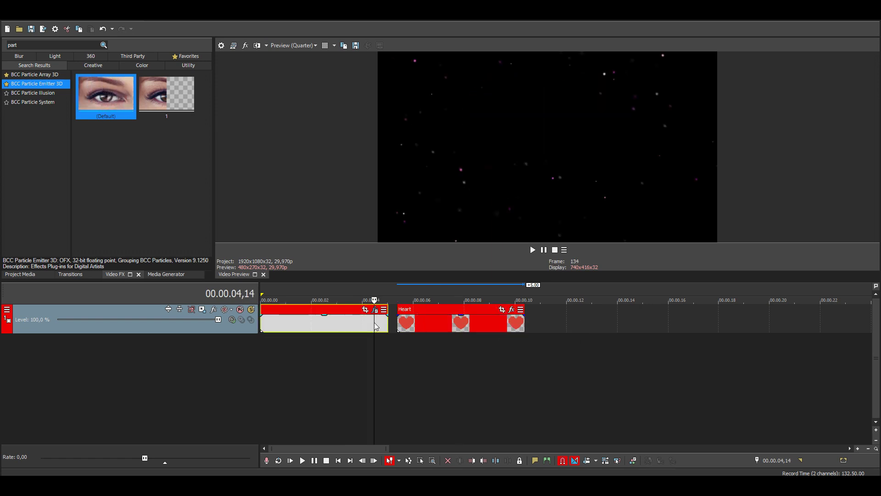
pyautogui.click(498, 310)
pyautogui.click(503, 310)
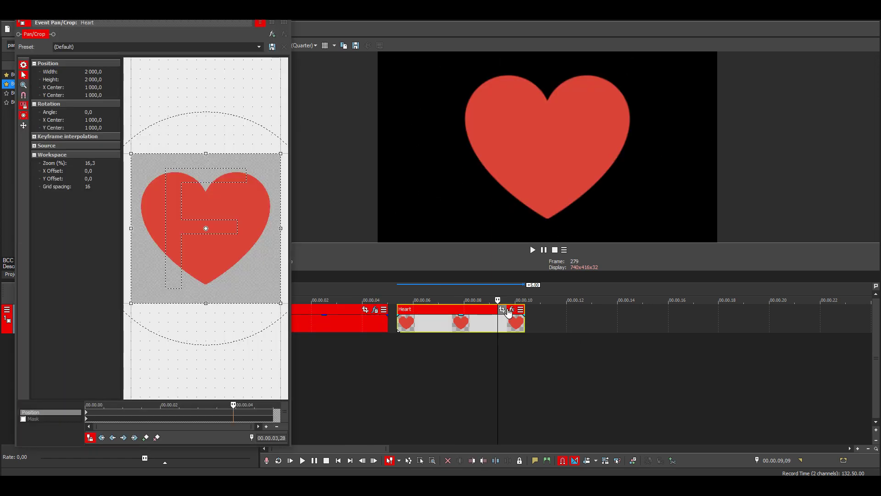
pyautogui.click(89, 415)
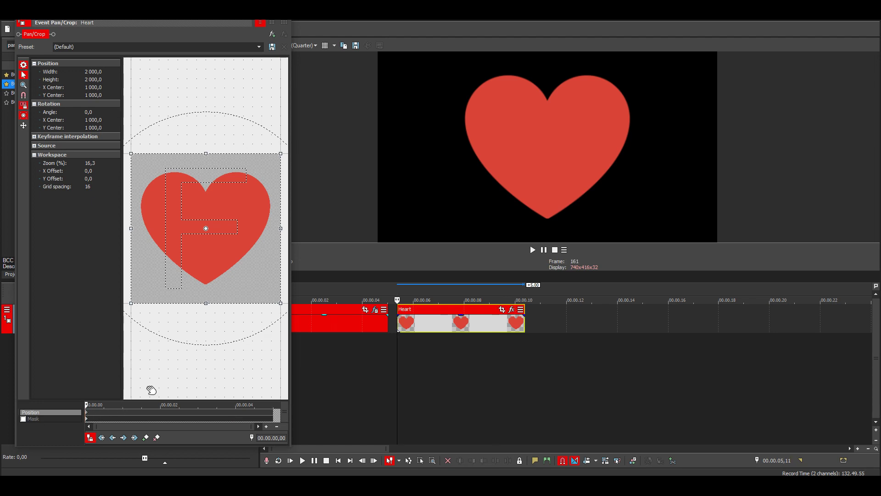
pyautogui.rightClick(243, 272)
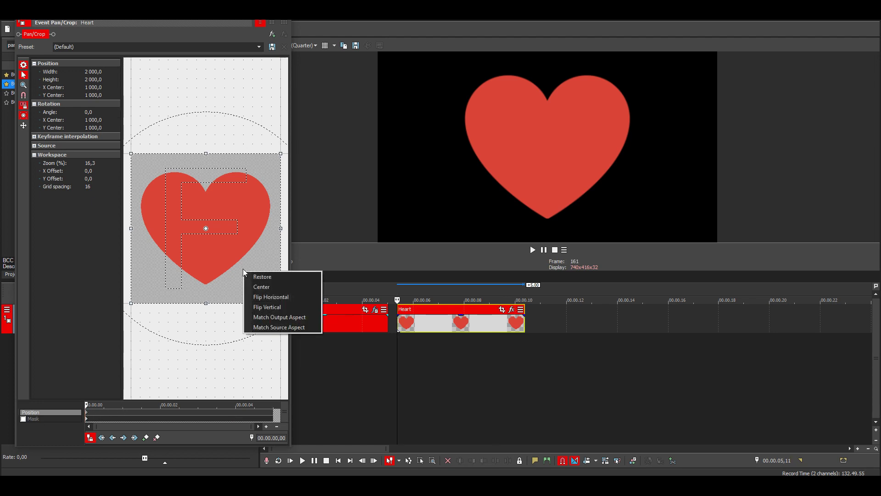
pyautogui.click(311, 319)
pyautogui.scroll(-3, 236, 299)
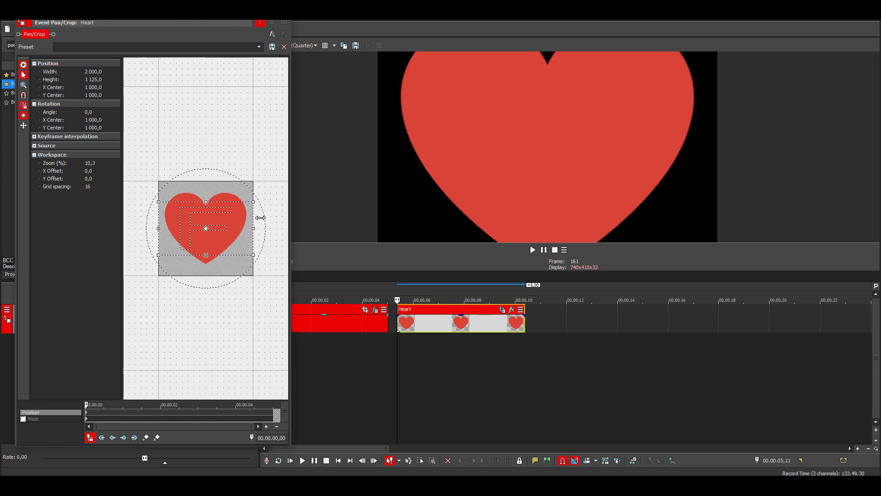
pyautogui.moveTo(262, 206); pyautogui.dragTo(291, 193)
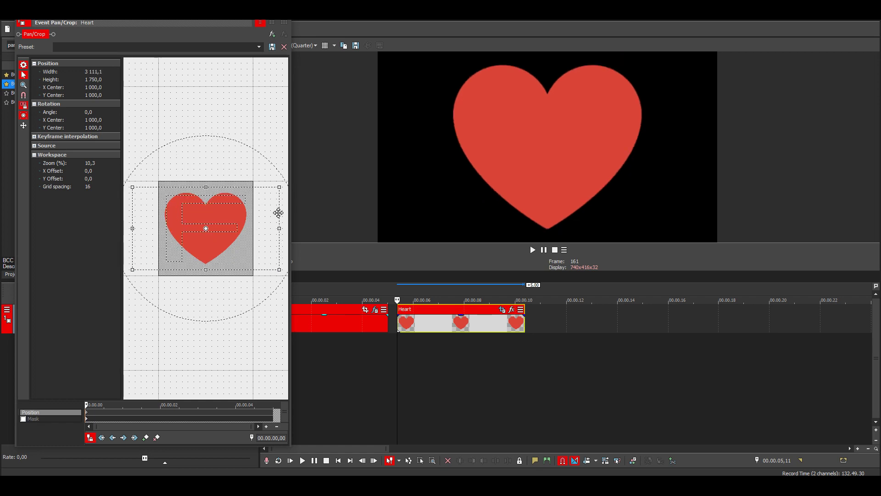
pyautogui.click(261, 22)
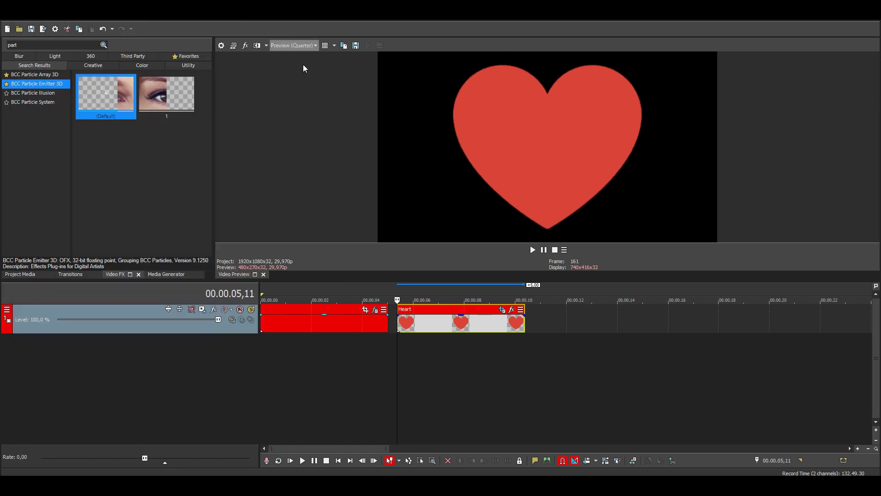
# Paste the first event's BCC Particle Emitter 3D attributes onto the Heart event.
pyautogui.click(345, 327)
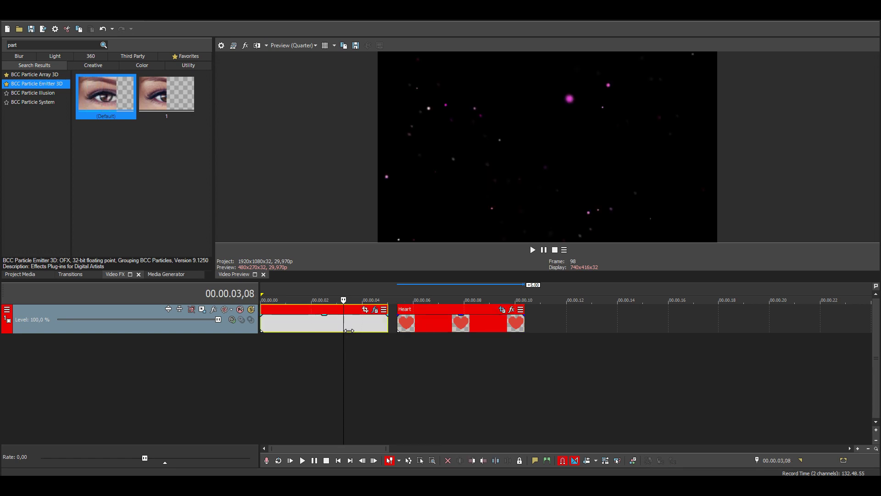
pyautogui.click(454, 326)
pyautogui.rightClick(455, 326)
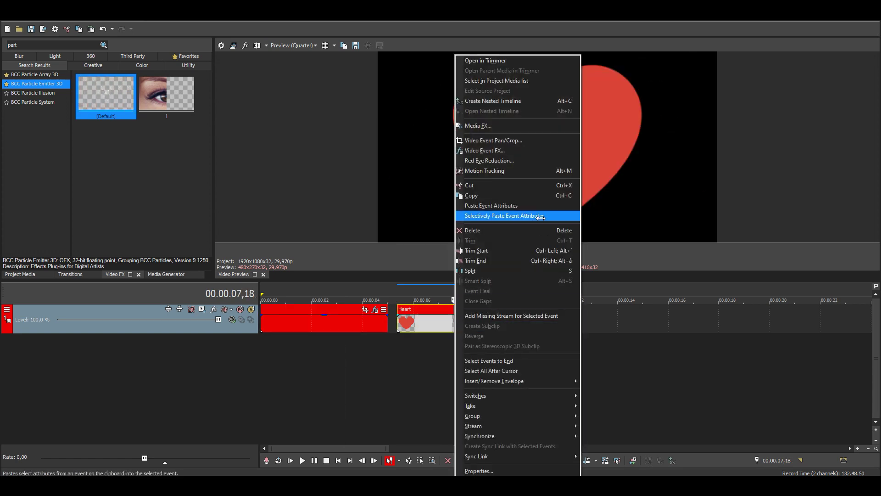
pyautogui.click(509, 206)
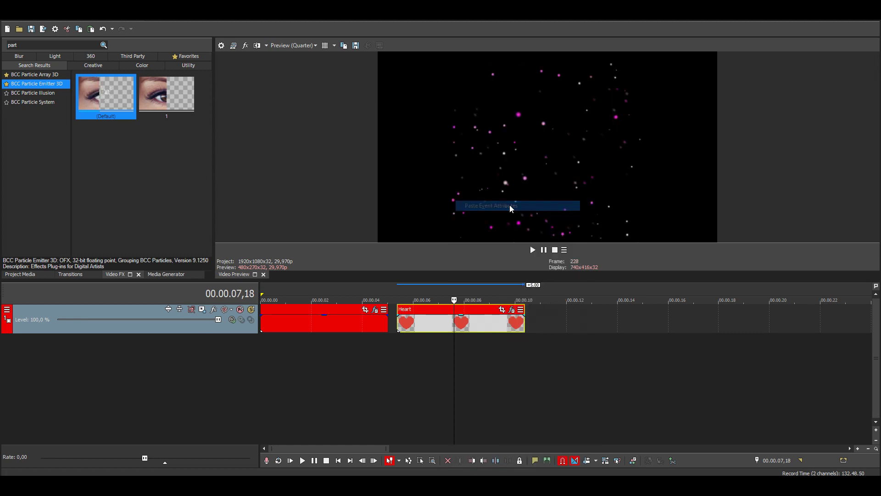
# Match the Heart event's crop to output aspect and enlarge it to 3000 × 1687.5.
pyautogui.click(502, 310)
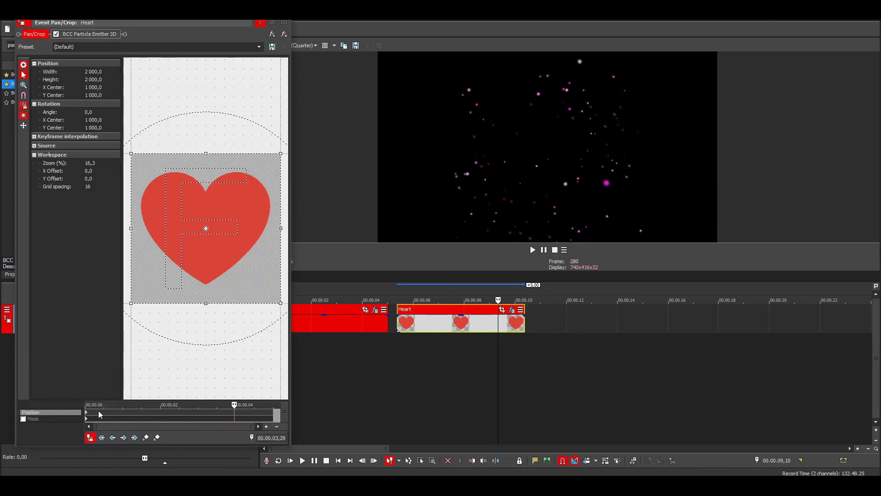
pyautogui.click(88, 415)
pyautogui.rightClick(230, 281)
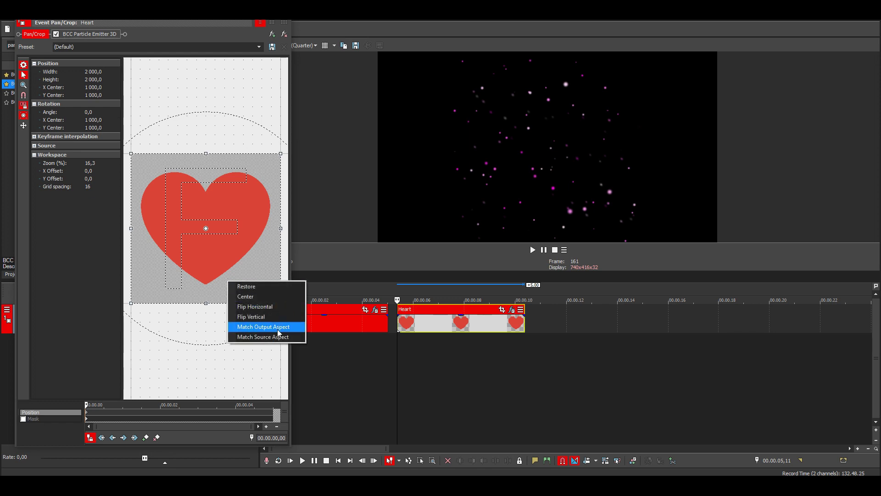
pyautogui.click(277, 330)
pyautogui.moveTo(272, 271); pyautogui.dragTo(294, 299)
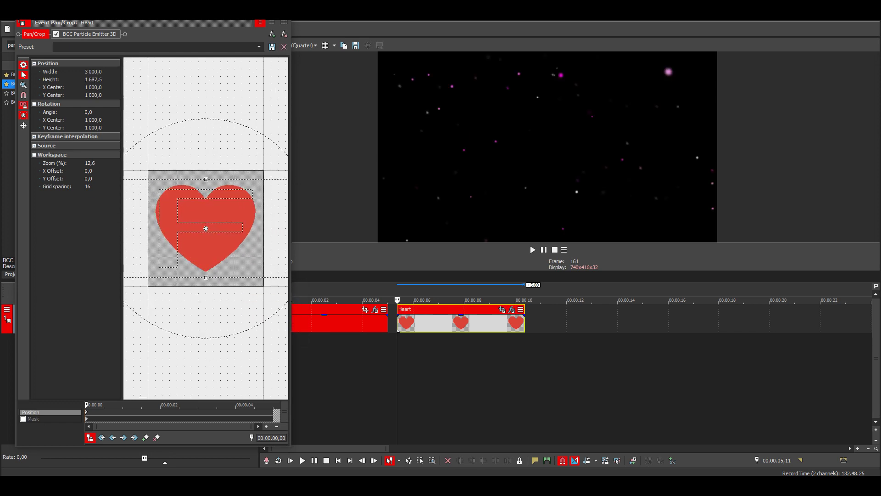
pyautogui.click(398, 329)
pyautogui.click(428, 322)
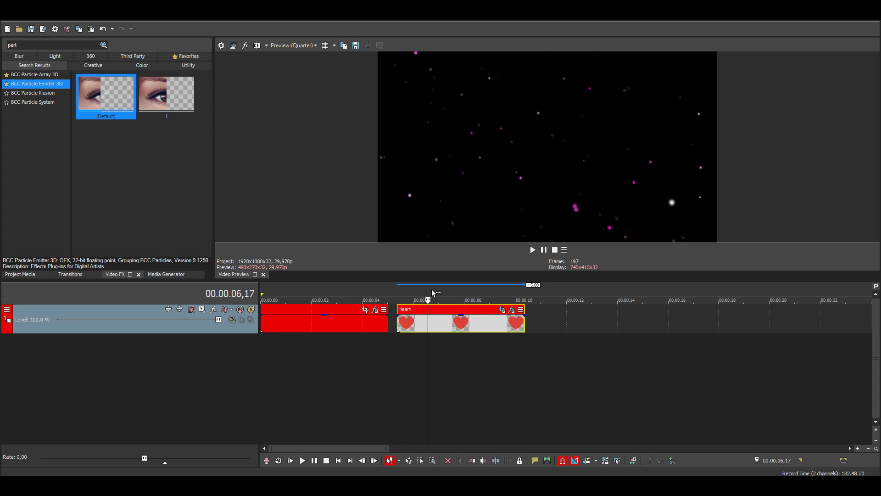
pyautogui.click(516, 312)
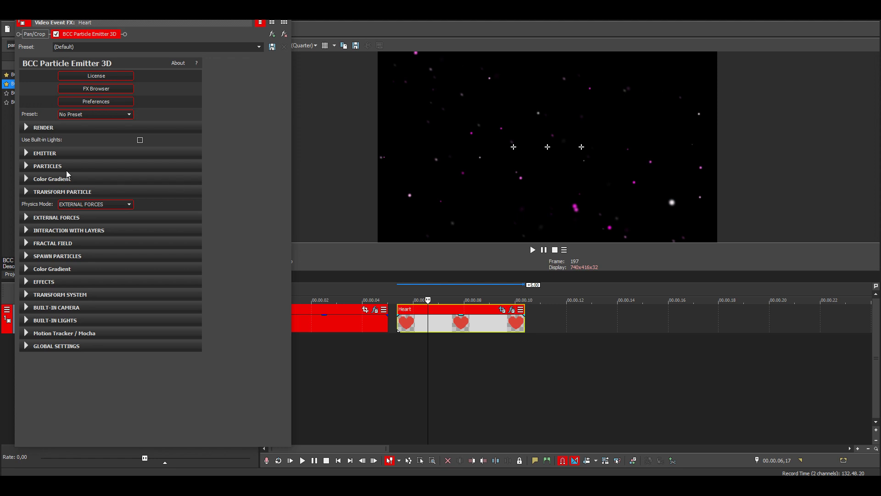
# Set Particle Shape to Host Image Layers and Image Layer to Source.
pyautogui.click(26, 167)
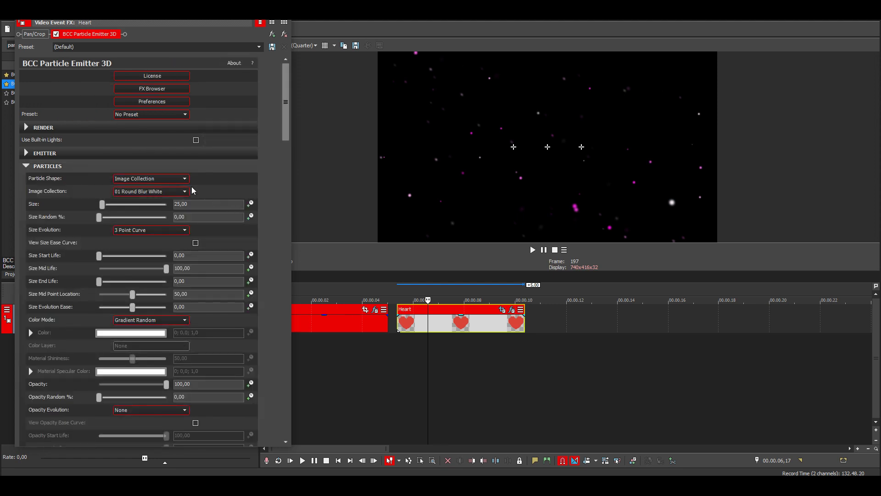
pyautogui.click(151, 179)
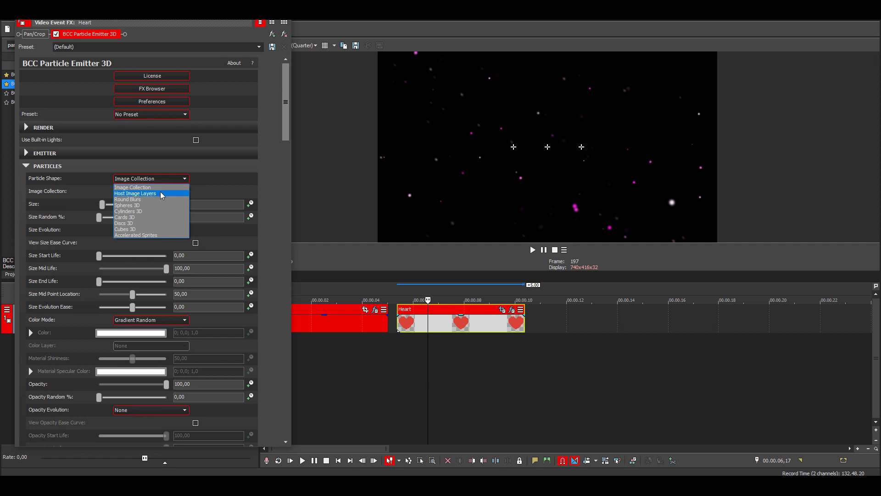
pyautogui.click(162, 195)
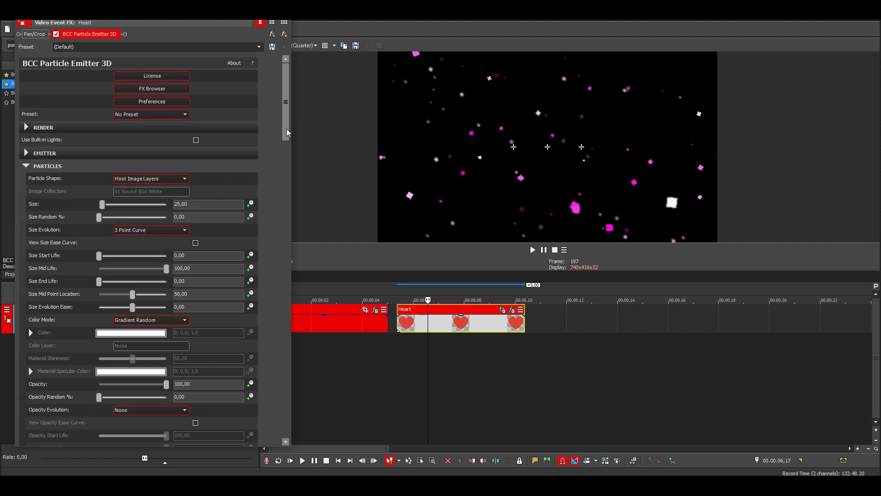
pyautogui.moveTo(288, 133); pyautogui.dragTo(298, 327)
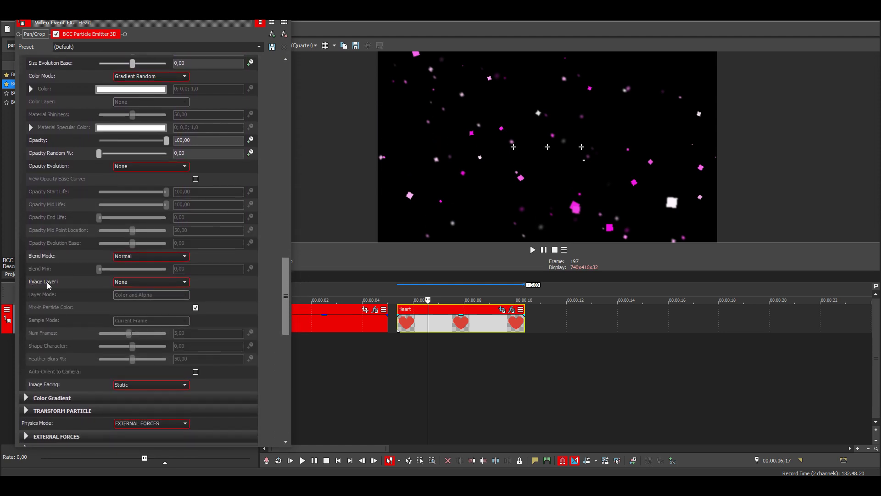
pyautogui.click(116, 282)
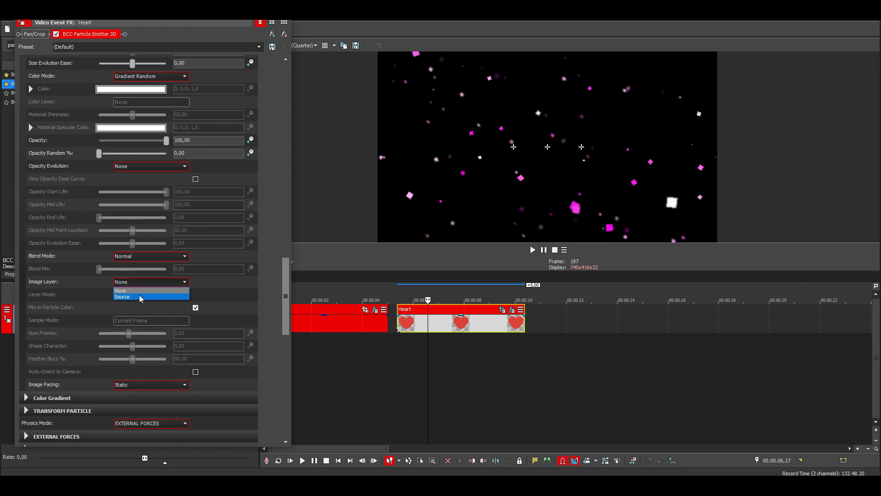
pyautogui.click(141, 297)
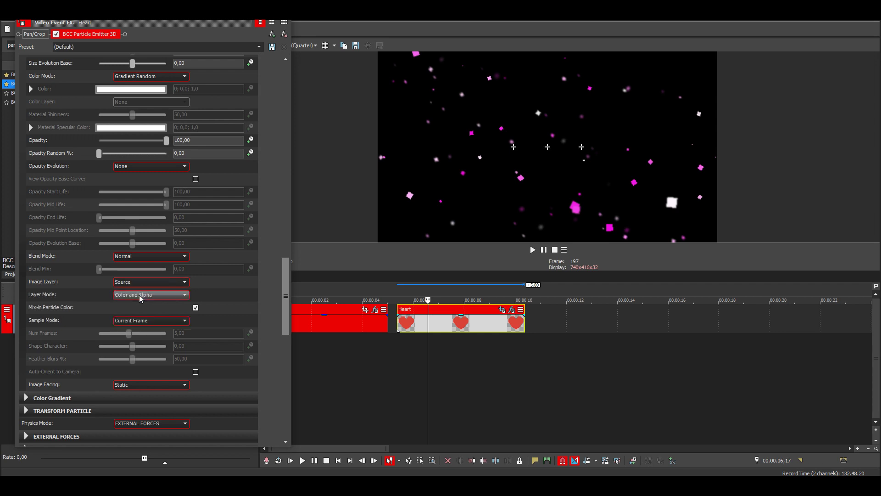
# Play the Heart event to preview the red heart particles, then close the effect settings.
pyautogui.click(404, 294)
pyautogui.press('space')
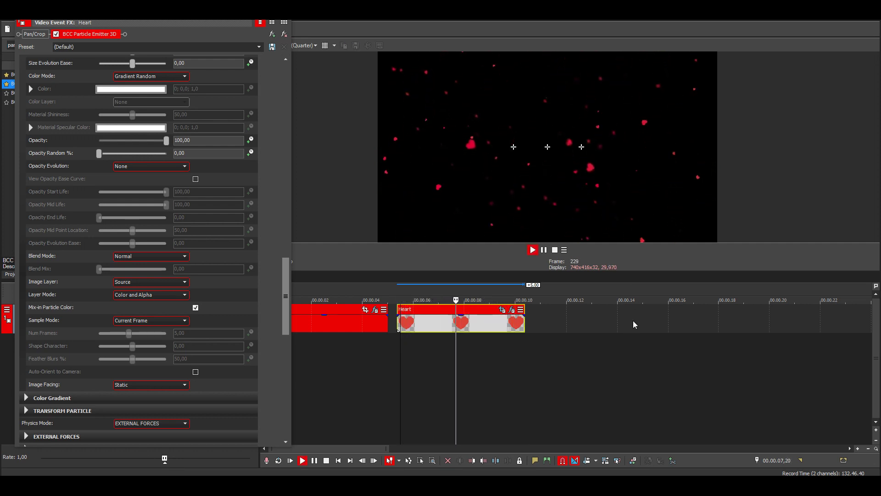
pyautogui.press('space')
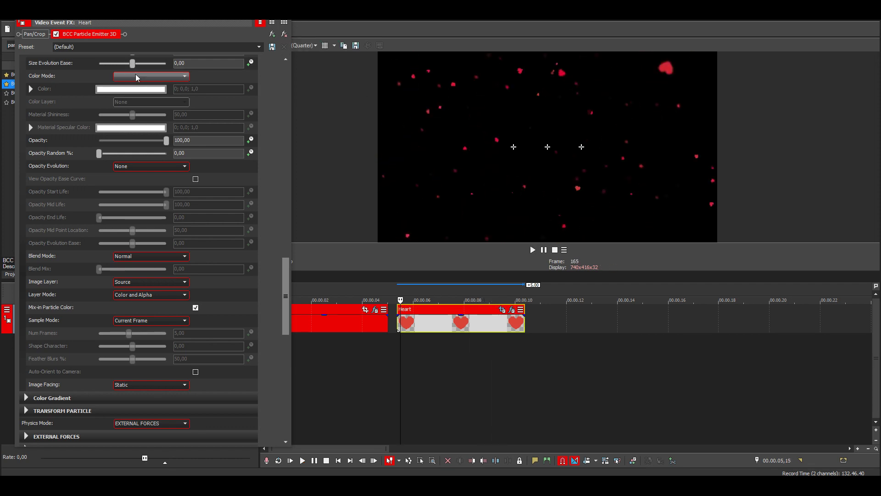
pyautogui.scroll(1, 123, 90)
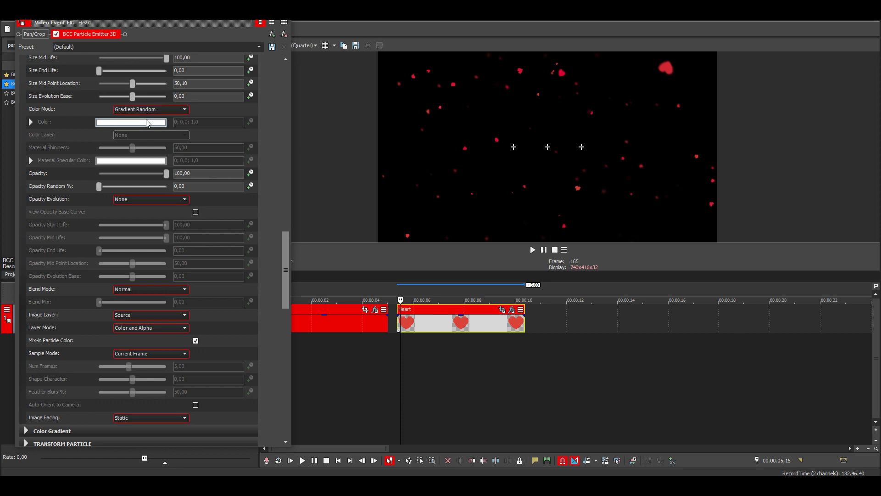
pyautogui.click(527, 250)
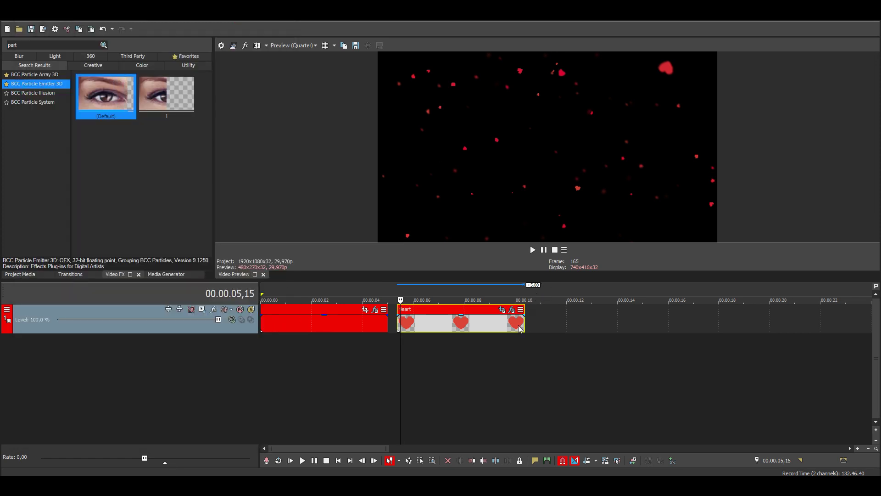
# Apply the HSL Adjust (Default) preset to Heart with Add to hue set to 0.524.
pyautogui.doubleClick(7, 45)
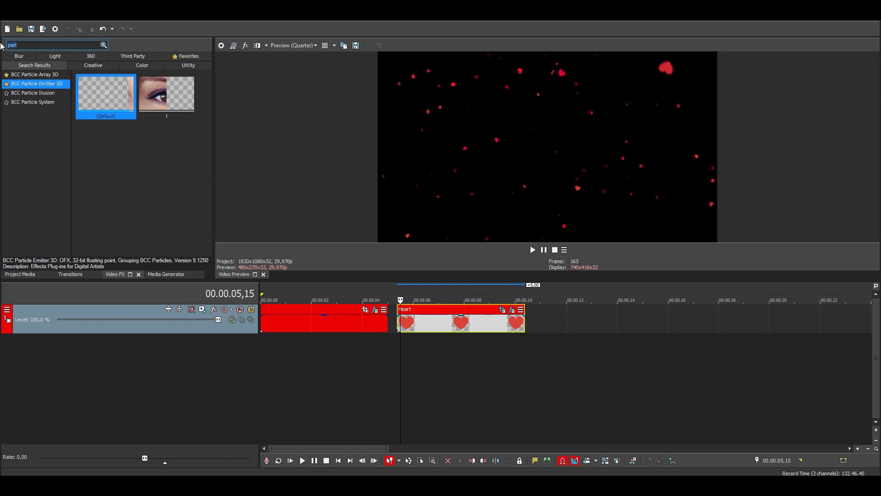
pyautogui.write('hsl')
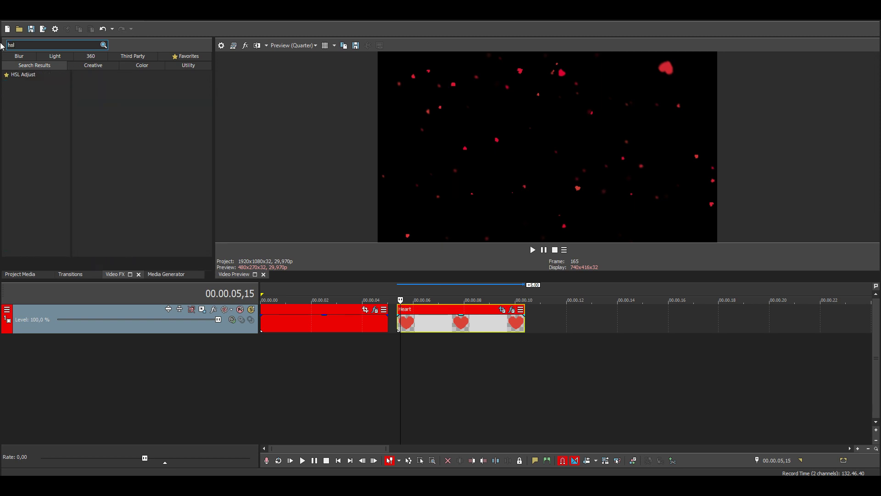
pyautogui.click(21, 74)
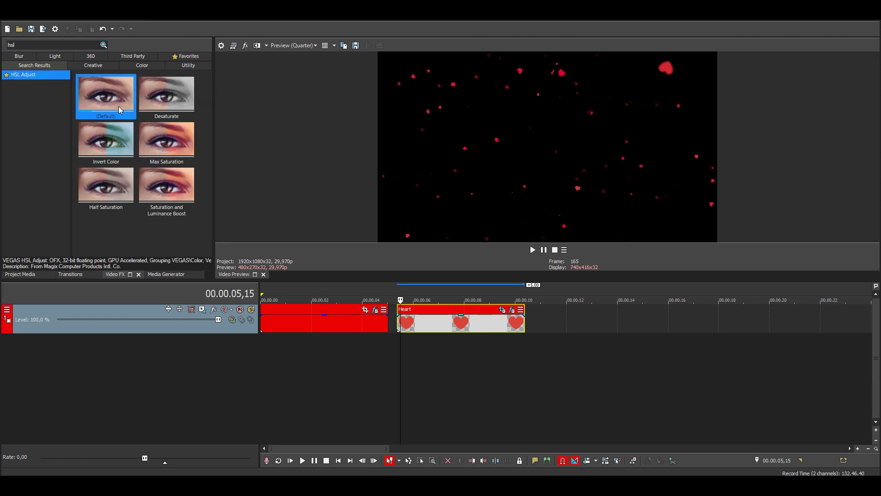
pyautogui.moveTo(444, 318); pyautogui.dragTo(444, 317)
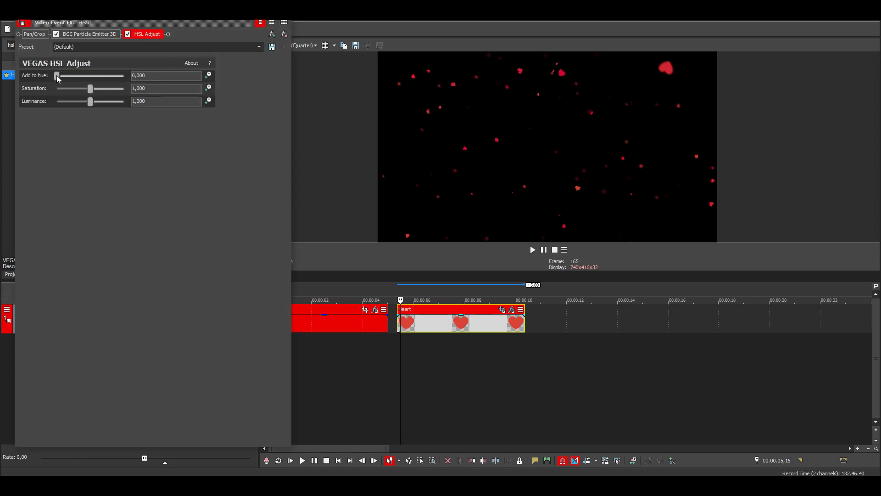
pyautogui.moveTo(58, 79); pyautogui.dragTo(93, 80)
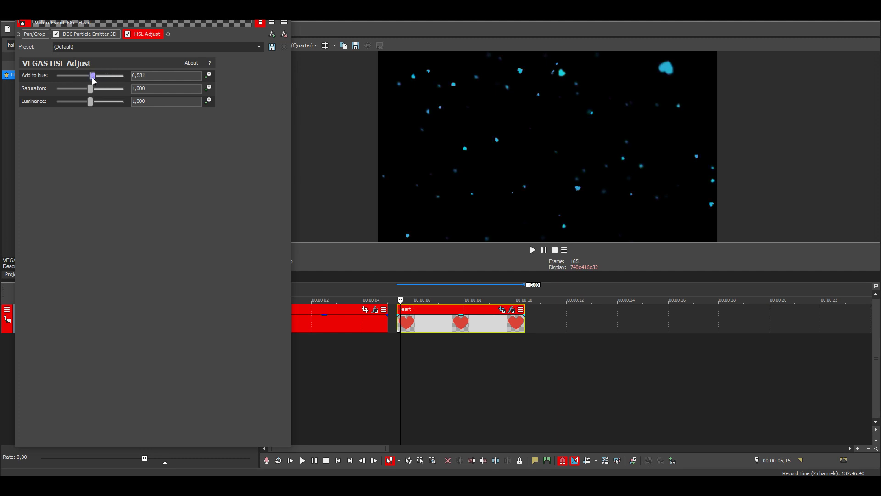
pyautogui.click(288, 23)
# Play back the Heart event to preview the cyan hearts.
pyautogui.press('space')
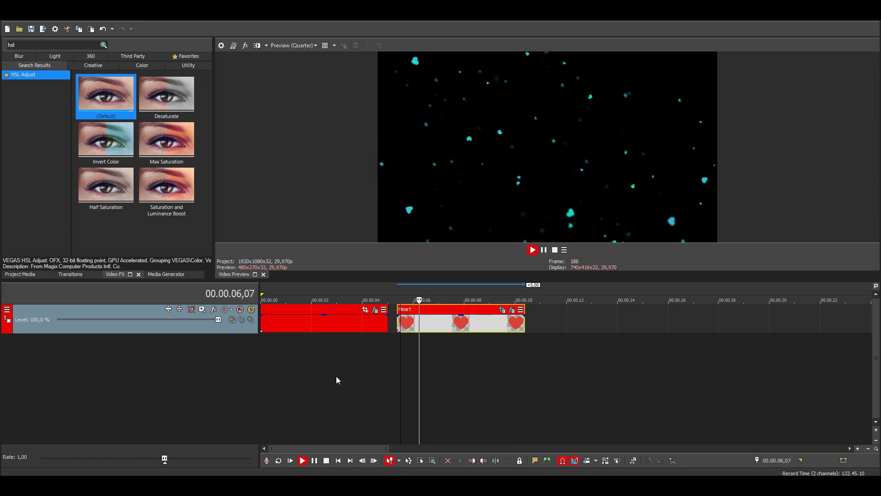
pyautogui.click(275, 365)
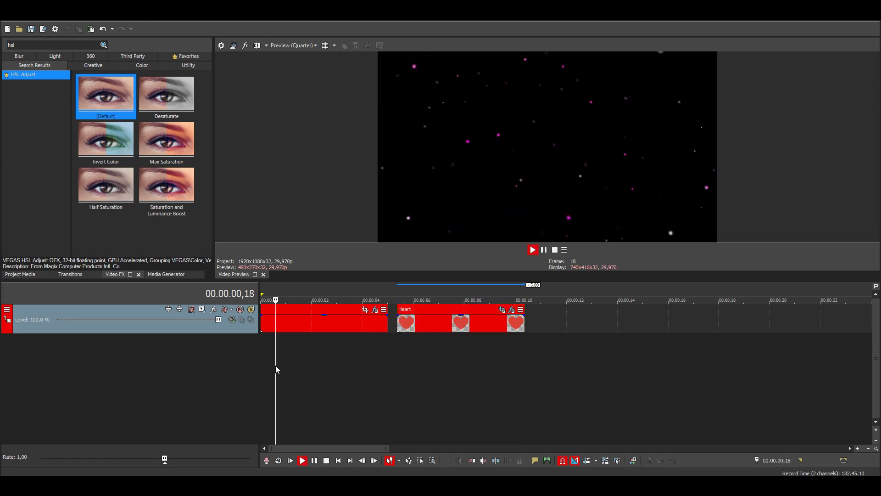
pyautogui.click(412, 360)
pyautogui.press('space')
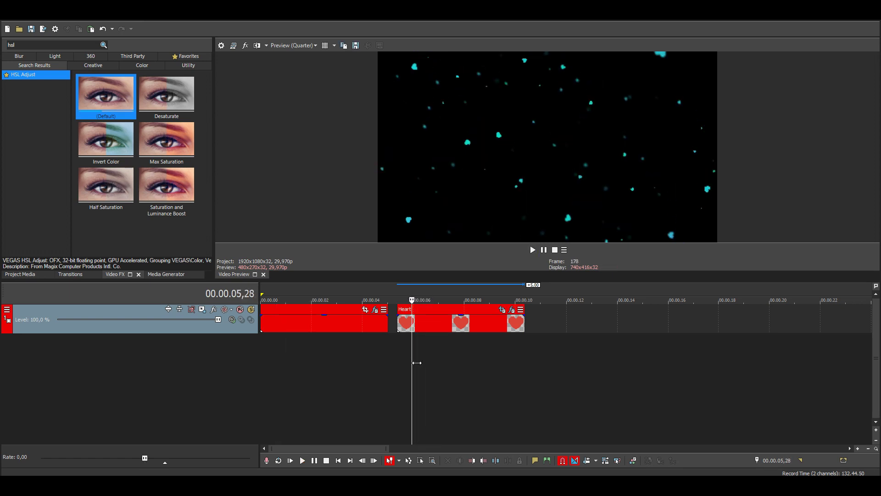